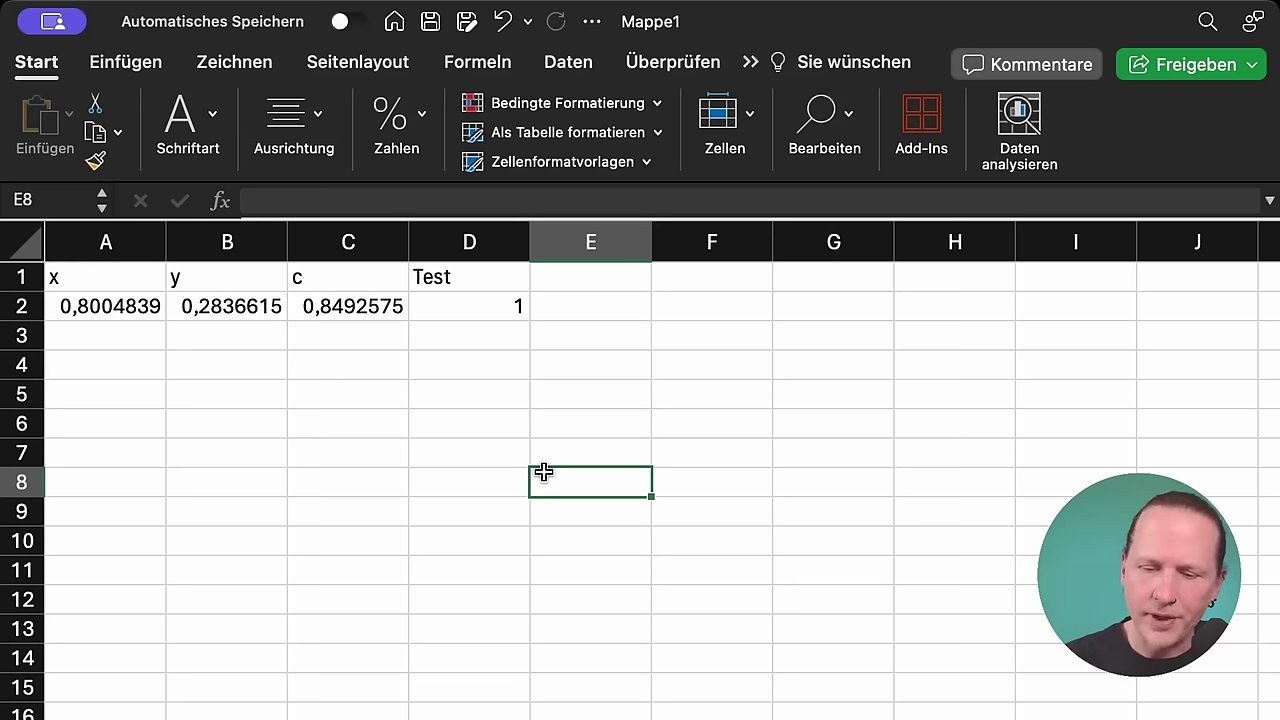
- Undo the last change and recalculate the sheet repeatedly to check the Test value in D2 against new random x and y values
{"action": "key", "text": "super+z"}
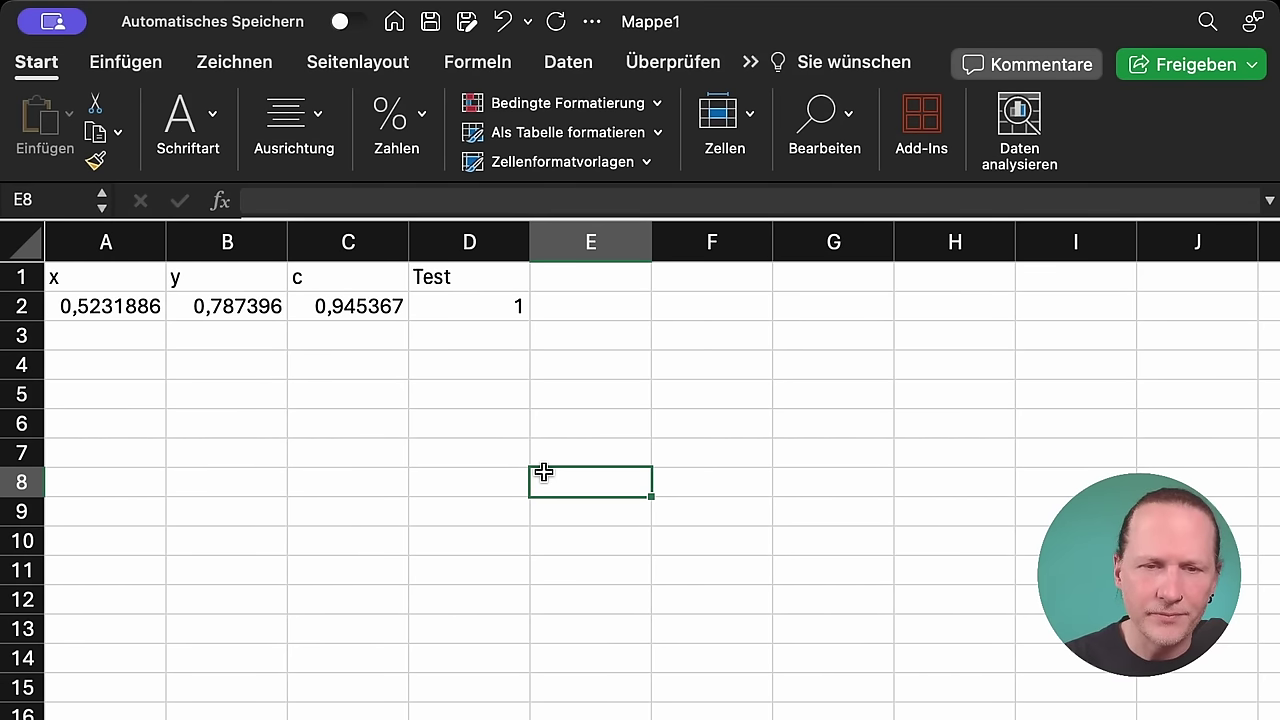
{"action": "key", "text": "F9"}
{"action": "key", "text": "F9"}
{"action": "key", "text": "F9"}
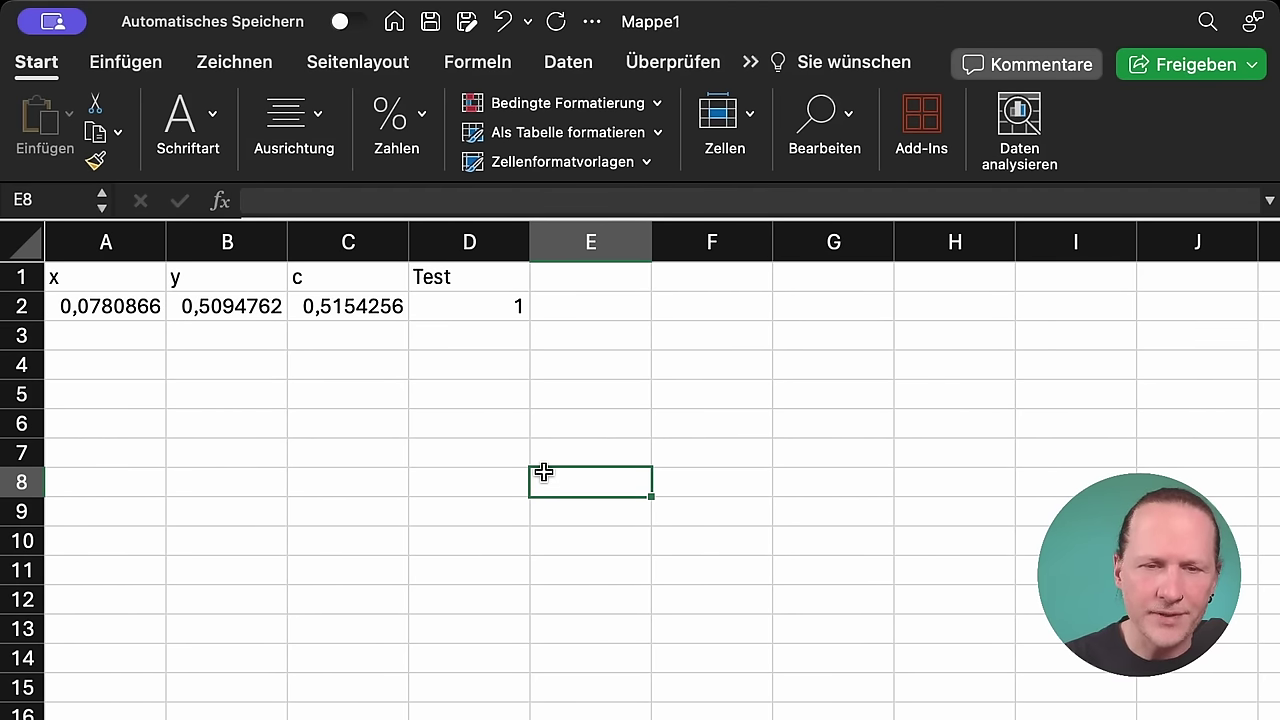
{"action": "key", "text": "F9"}
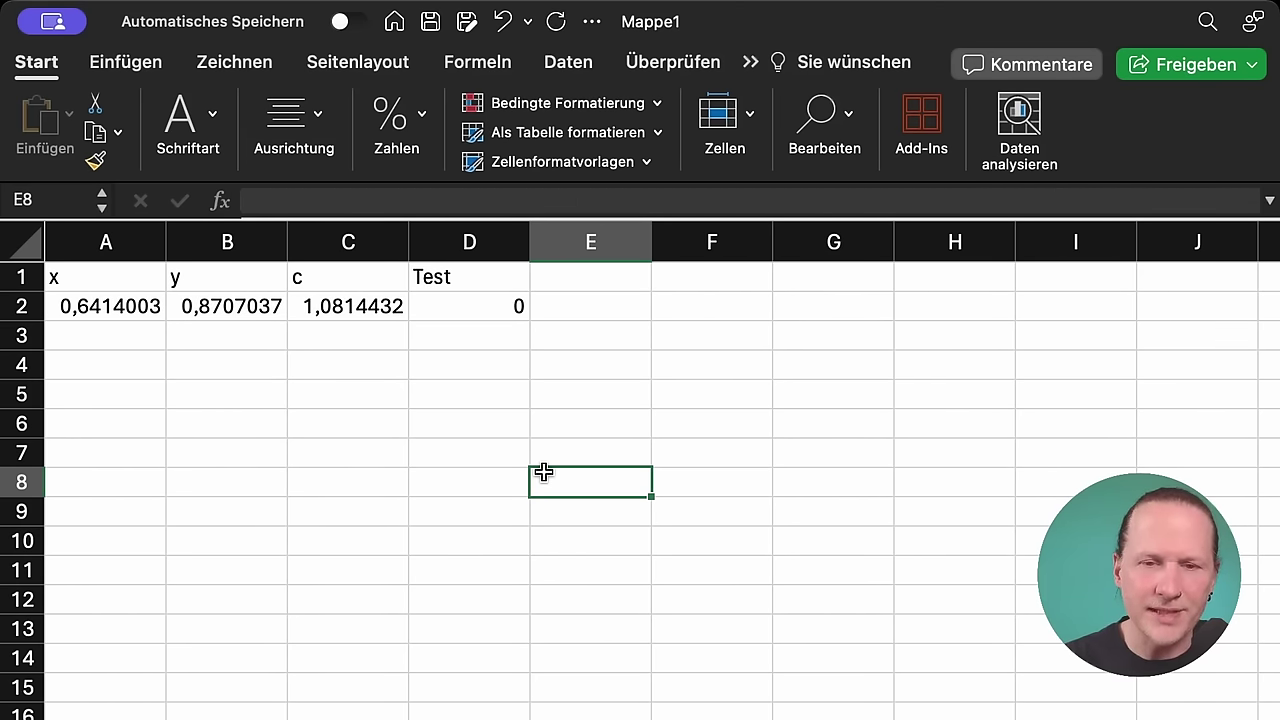
{"action": "key", "text": "F9"}
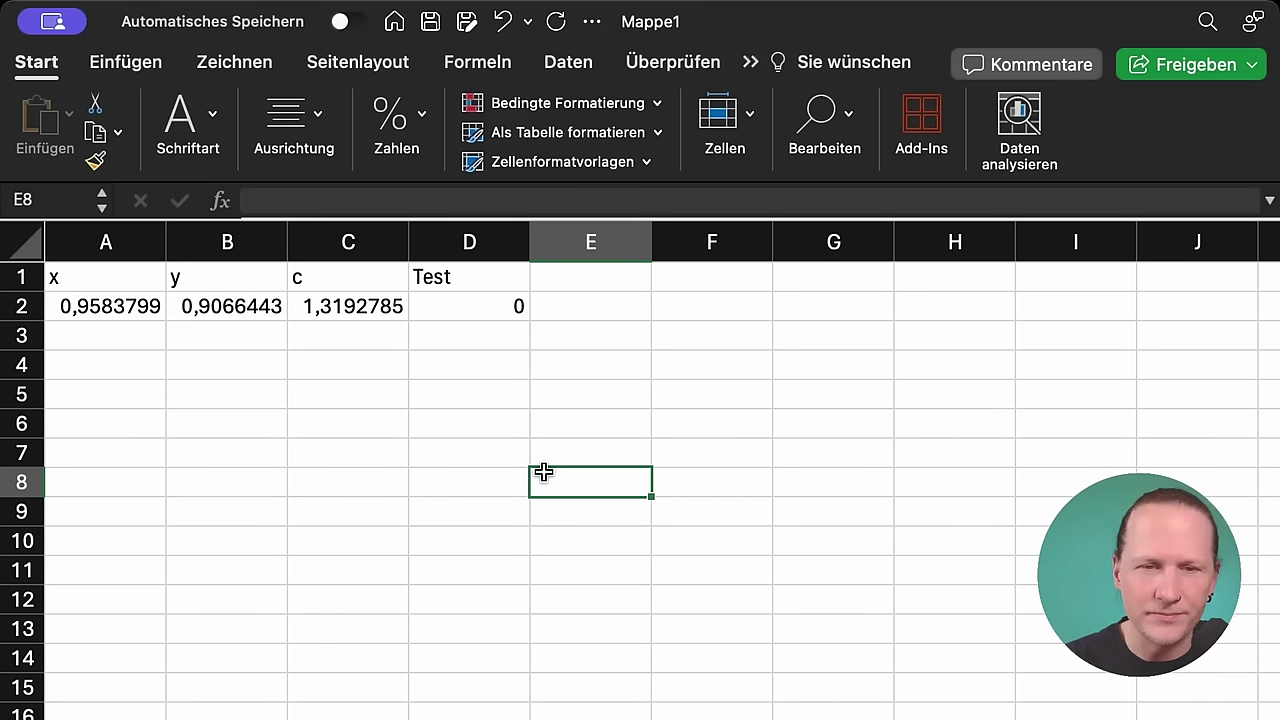
{"action": "key", "text": "F9"}
{"action": "key", "text": "F9"}
{"action": "key", "text": "F9"}
{"action": "key", "text": "F9"}
{"action": "key", "text": "F9"}
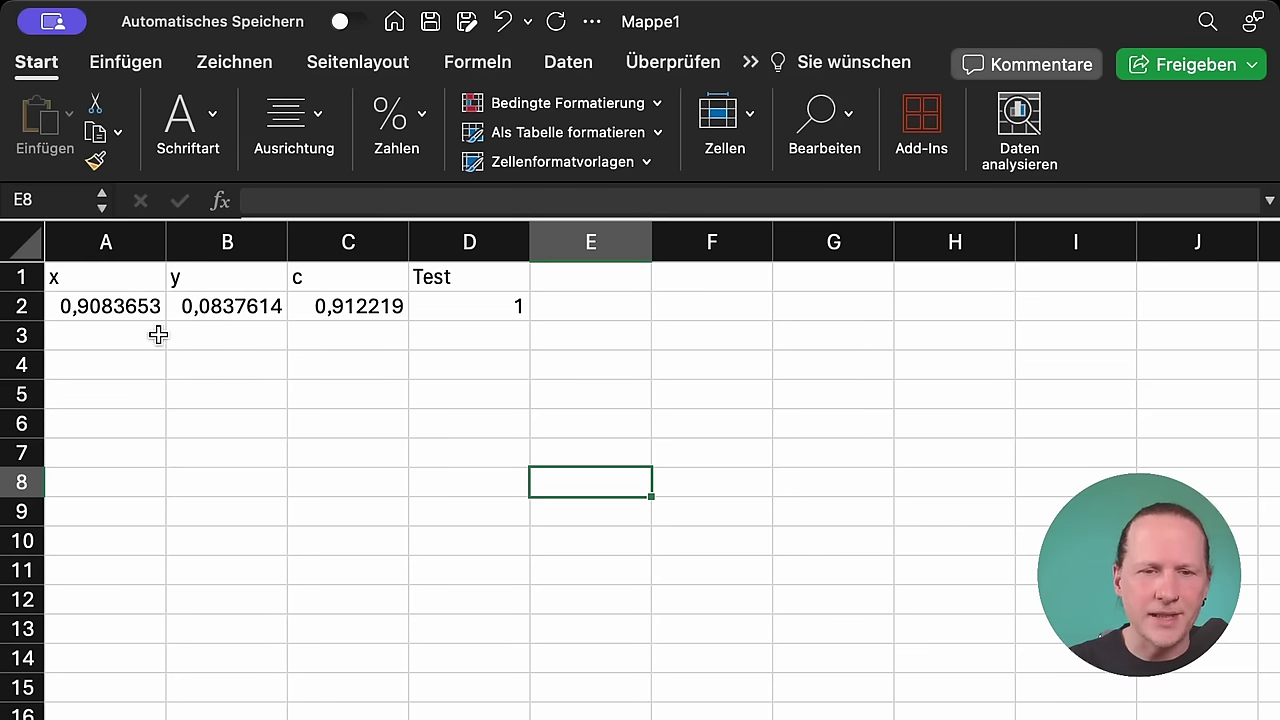
- Fill the formulas in A2:D2 down the x, y, c and Test columns to beyond row 43 and review the generated rows
{"action": "left_click", "coordinate": [140, 303]}
{"action": "left_click", "coordinate": [469, 302], "text": "shift"}
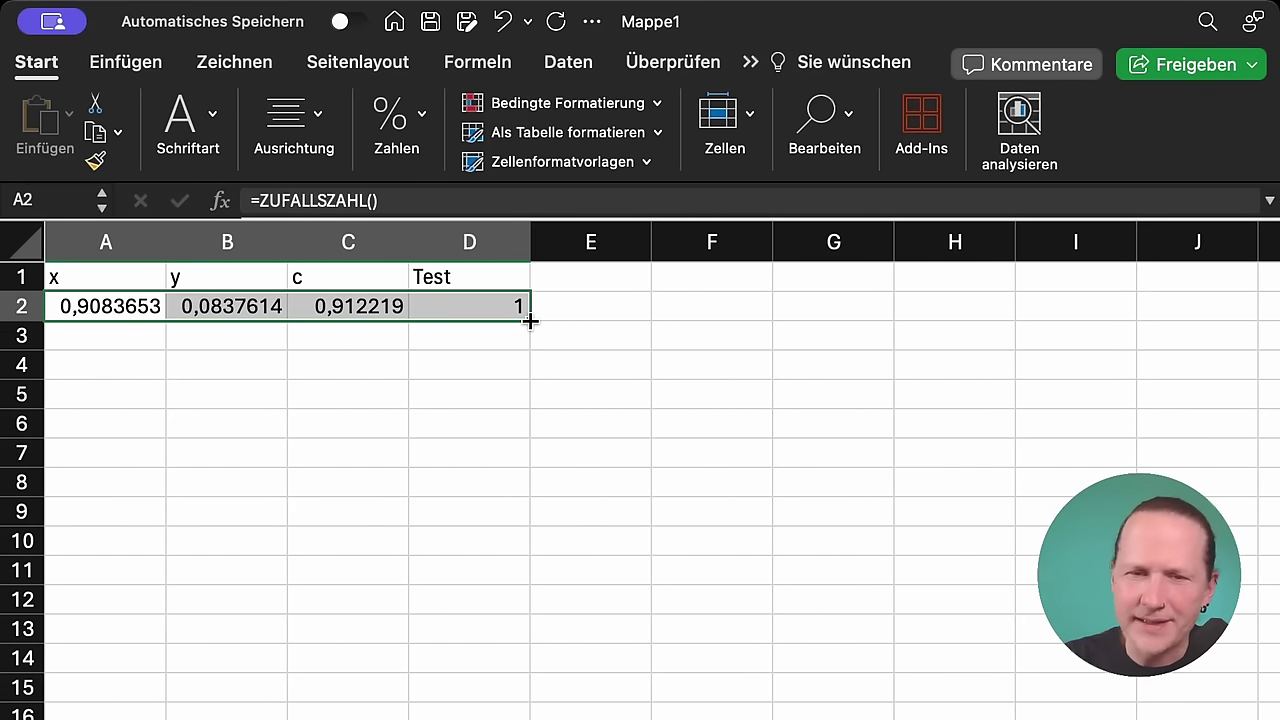
{"action": "left_click_drag", "start_coordinate": [529, 319], "coordinate": [372, 716]}
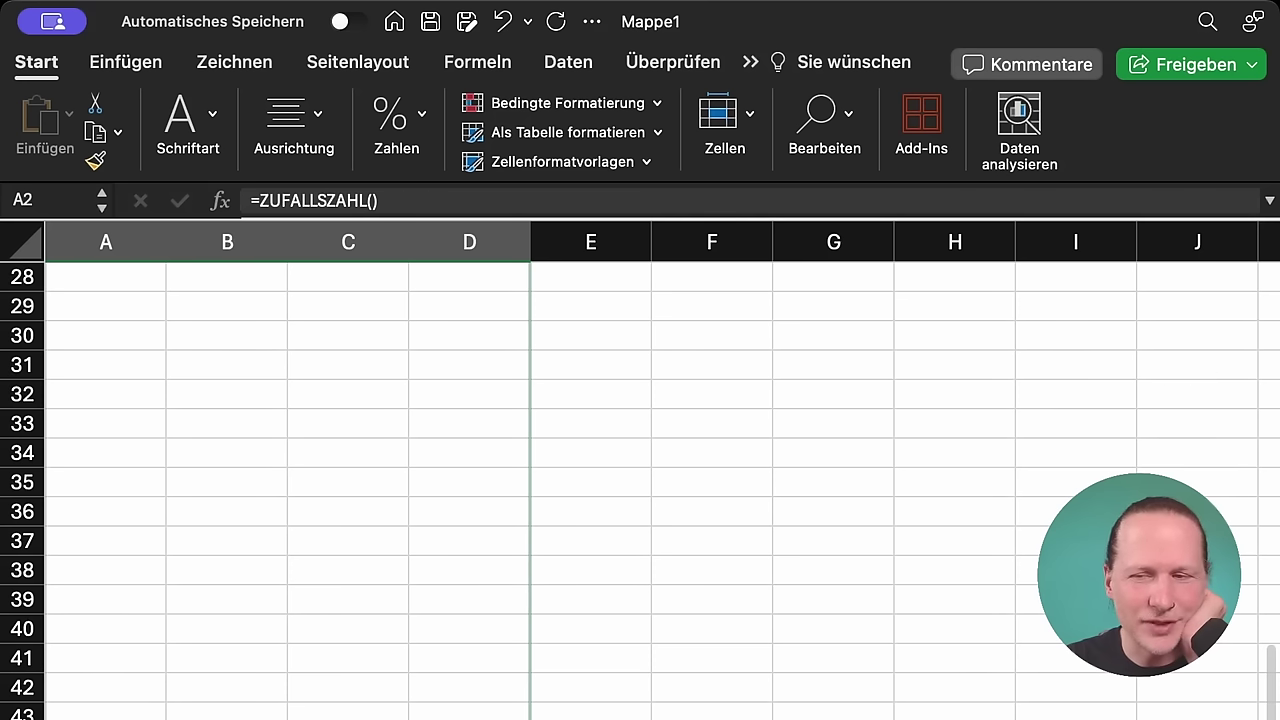
{"action": "left_click_drag", "start_coordinate": [372, 716], "coordinate": [372, 716]}
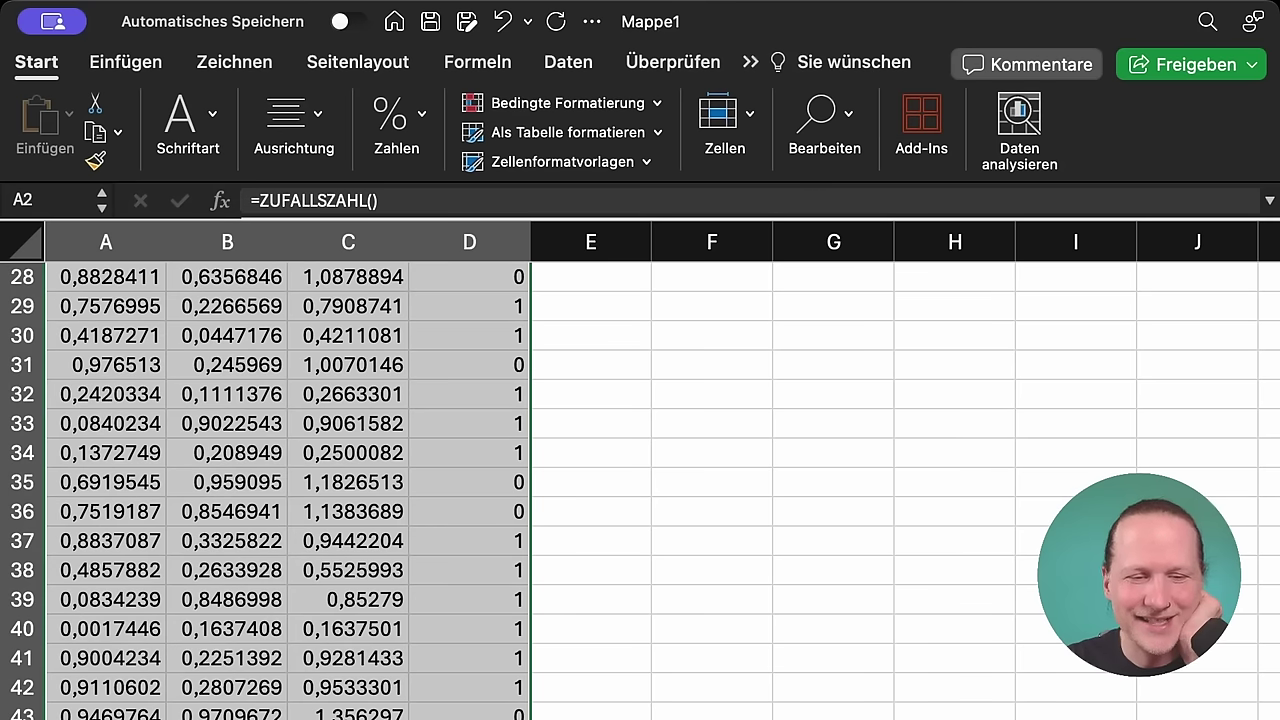
{"action": "scroll", "coordinate": [205, 655], "scroll_direction": "up", "scroll_amount": 10}
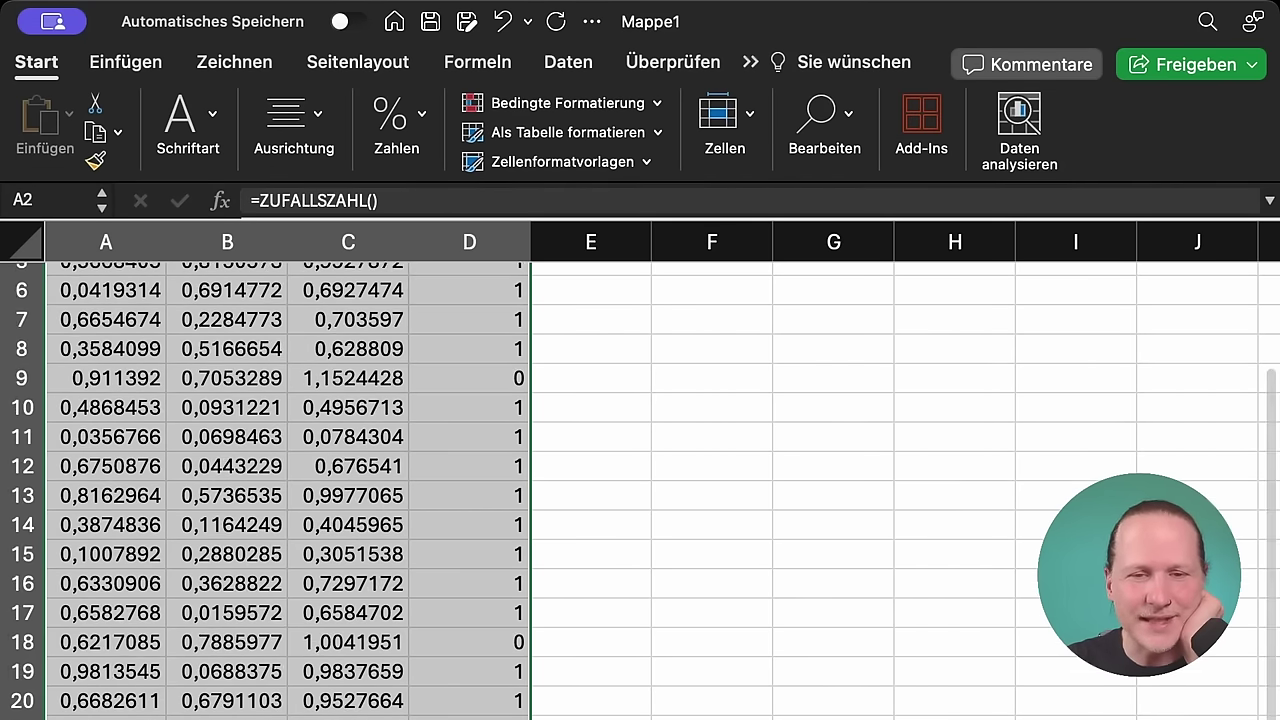
{"action": "scroll", "coordinate": [165, 393], "scroll_direction": "down", "scroll_amount": 12}
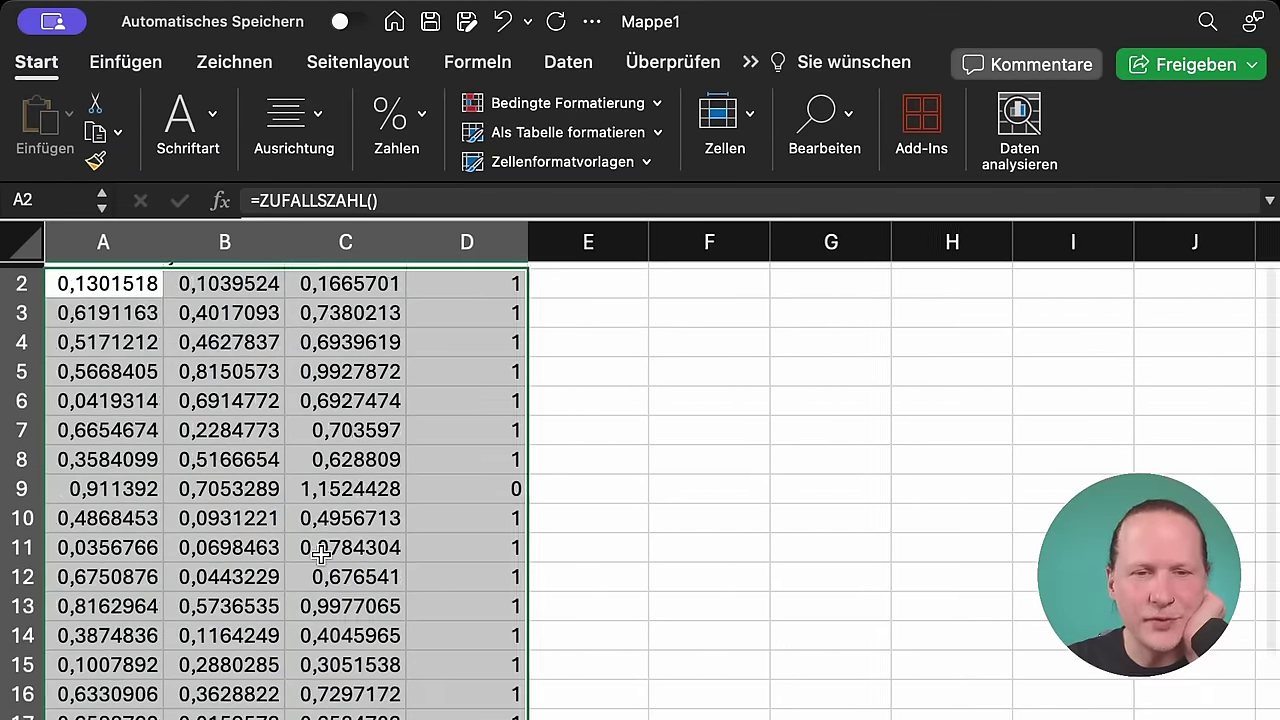
{"action": "scroll", "coordinate": [320, 553], "scroll_direction": "up", "scroll_amount": 12}
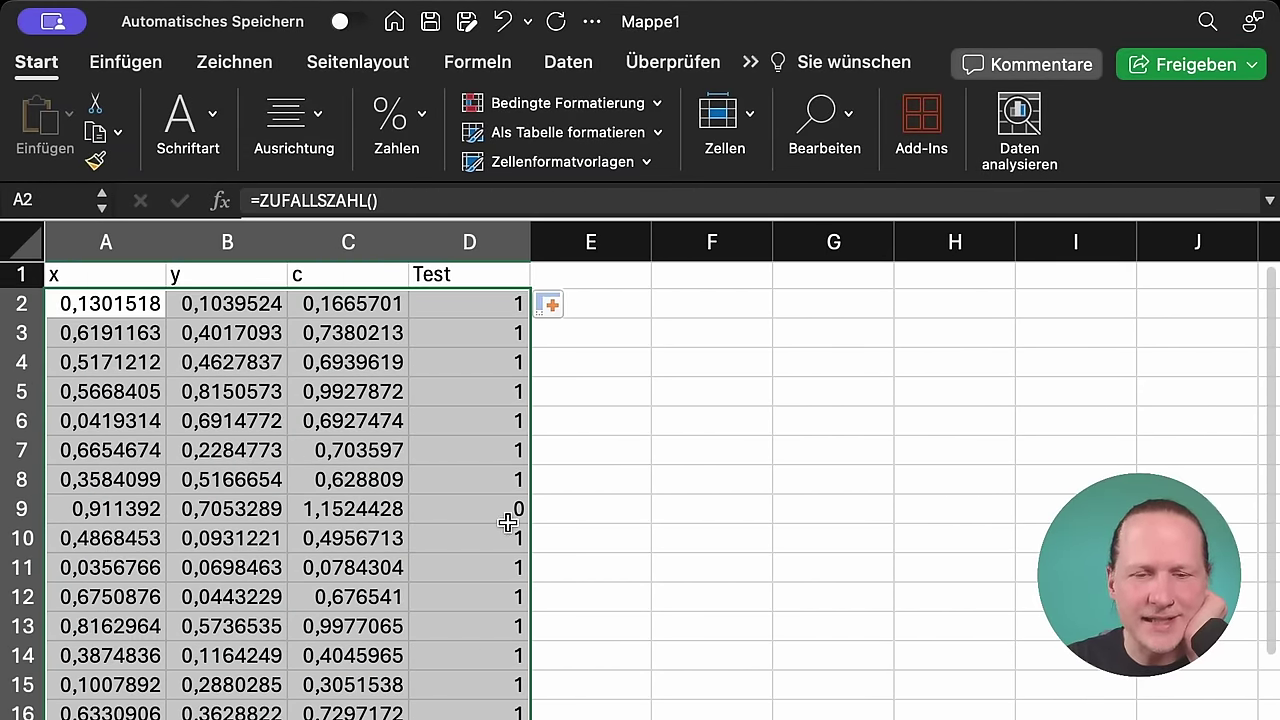
{"action": "scroll", "coordinate": [500, 716], "scroll_direction": "down", "scroll_amount": 8}
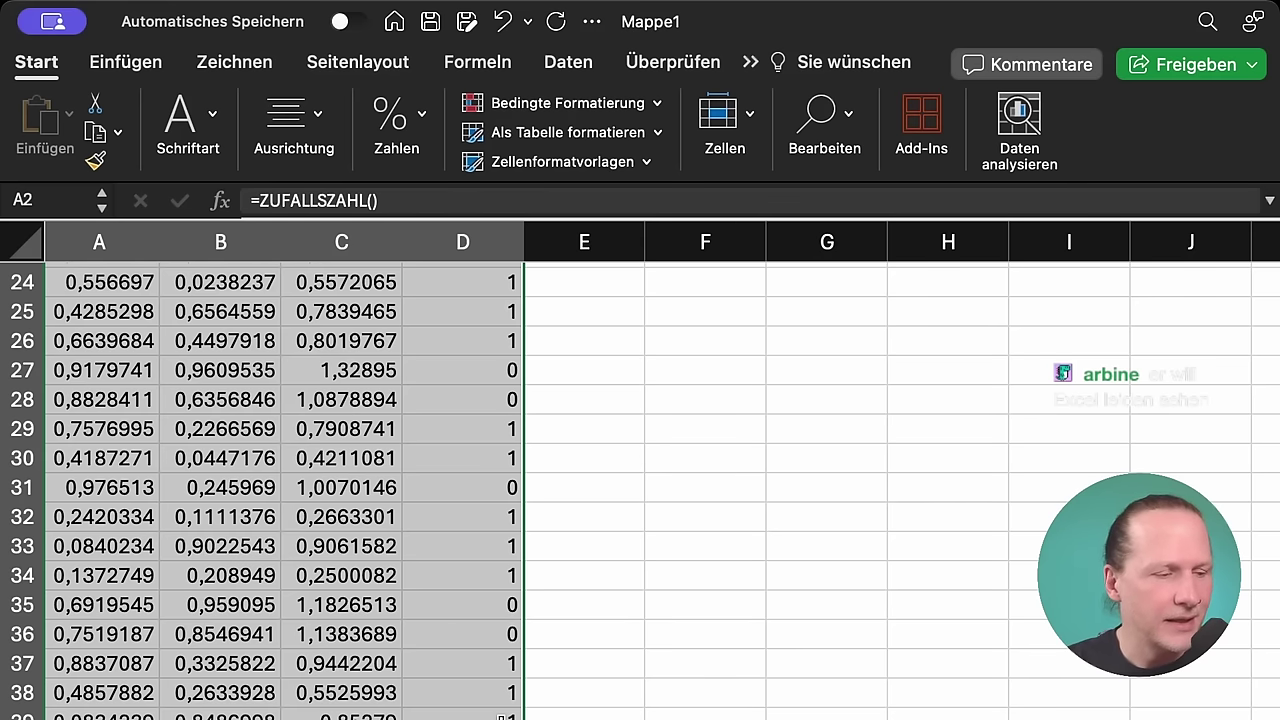
{"action": "scroll", "coordinate": [514, 537], "scroll_direction": "up", "scroll_amount": 8}
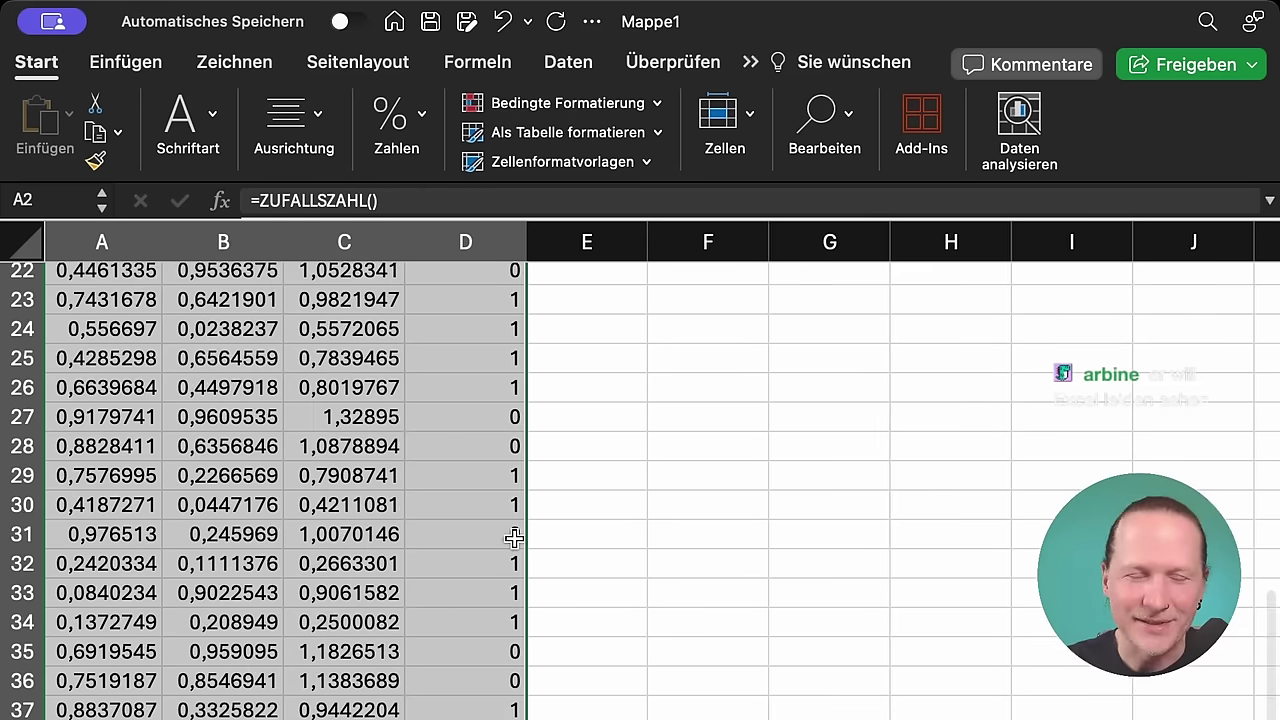
{"action": "scroll", "coordinate": [514, 540], "scroll_direction": "up", "scroll_amount": 1}
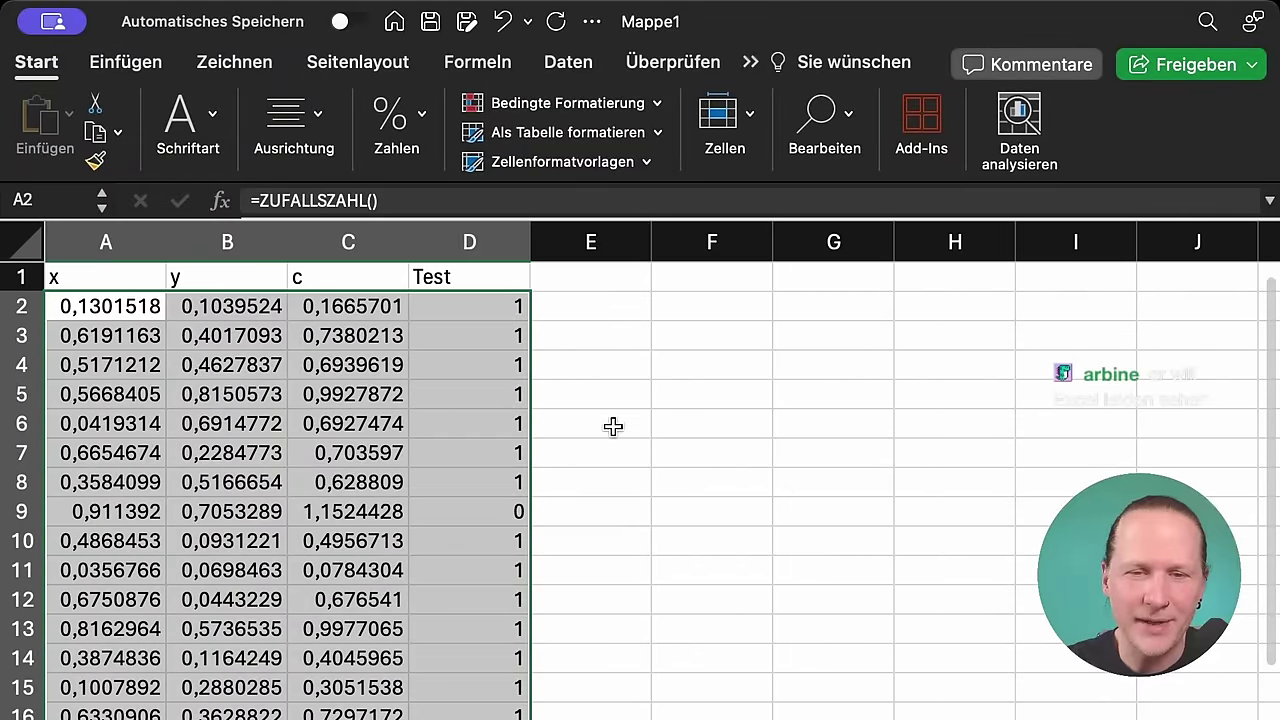
- Enter the label "Anzahl im Kreis:" in F2 and widen column F to fit it
{"action": "left_click", "coordinate": [693, 313]}
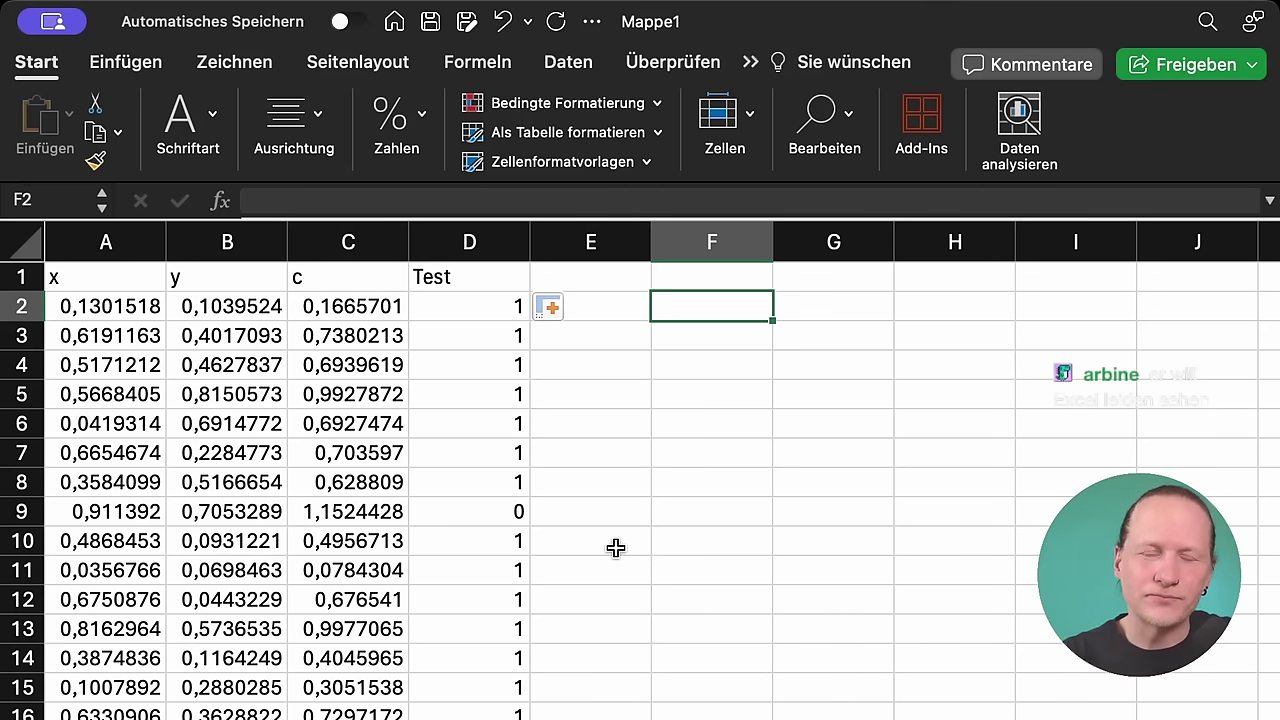
{"action": "type", "text": "Anza"}
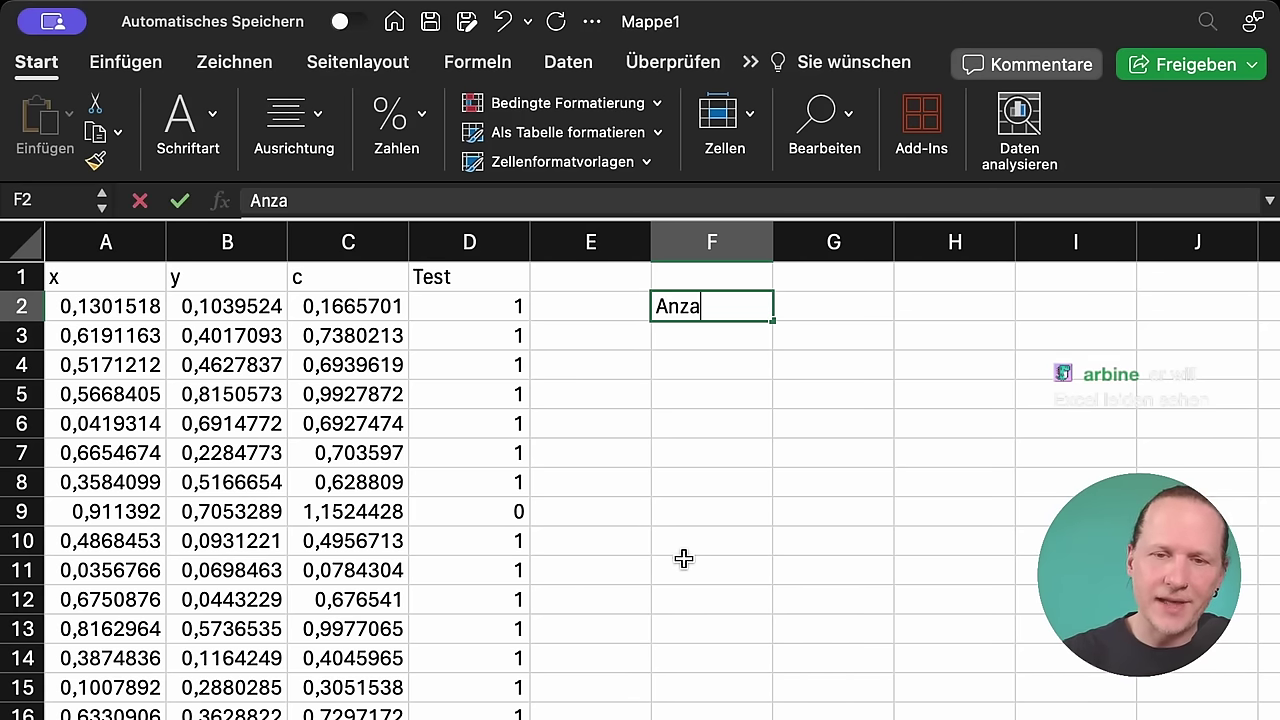
{"action": "type", "text": "h im"}
{"action": "key", "text": "BackSpace"}
{"action": "key", "text": "BackSpace"}
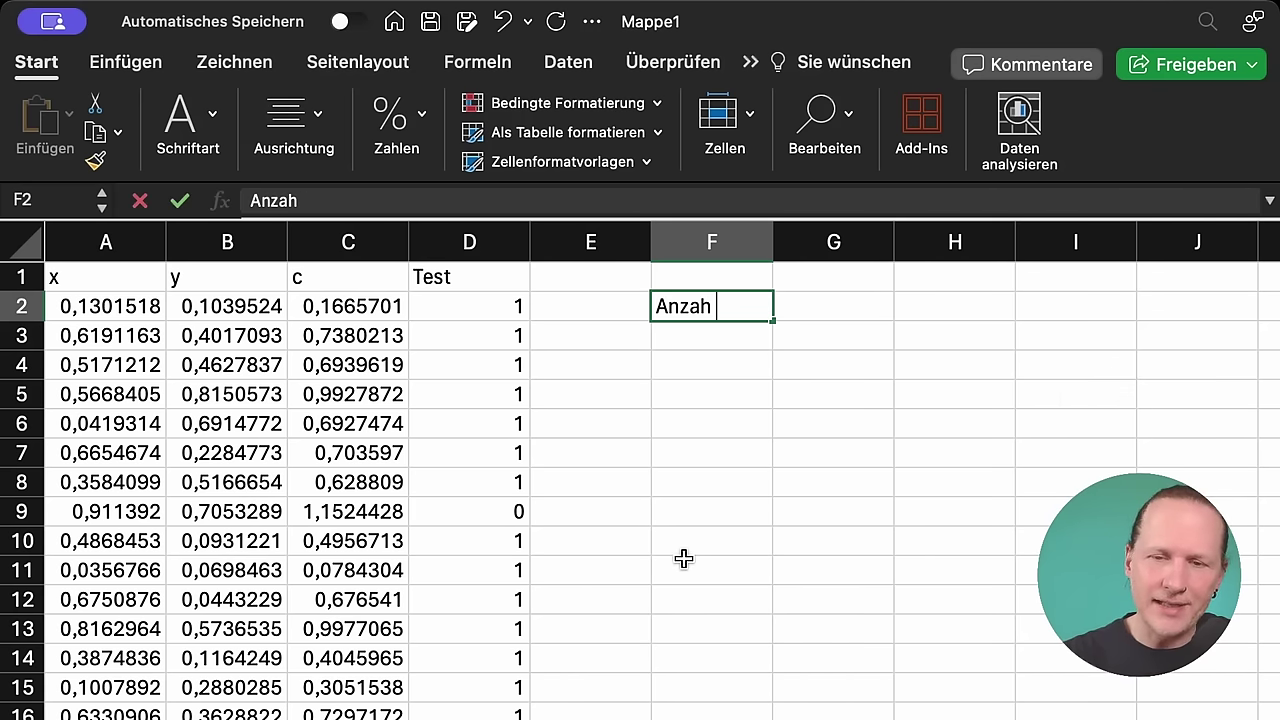
{"action": "key", "text": "BackSpace"}
{"action": "type", "text": "l im"}
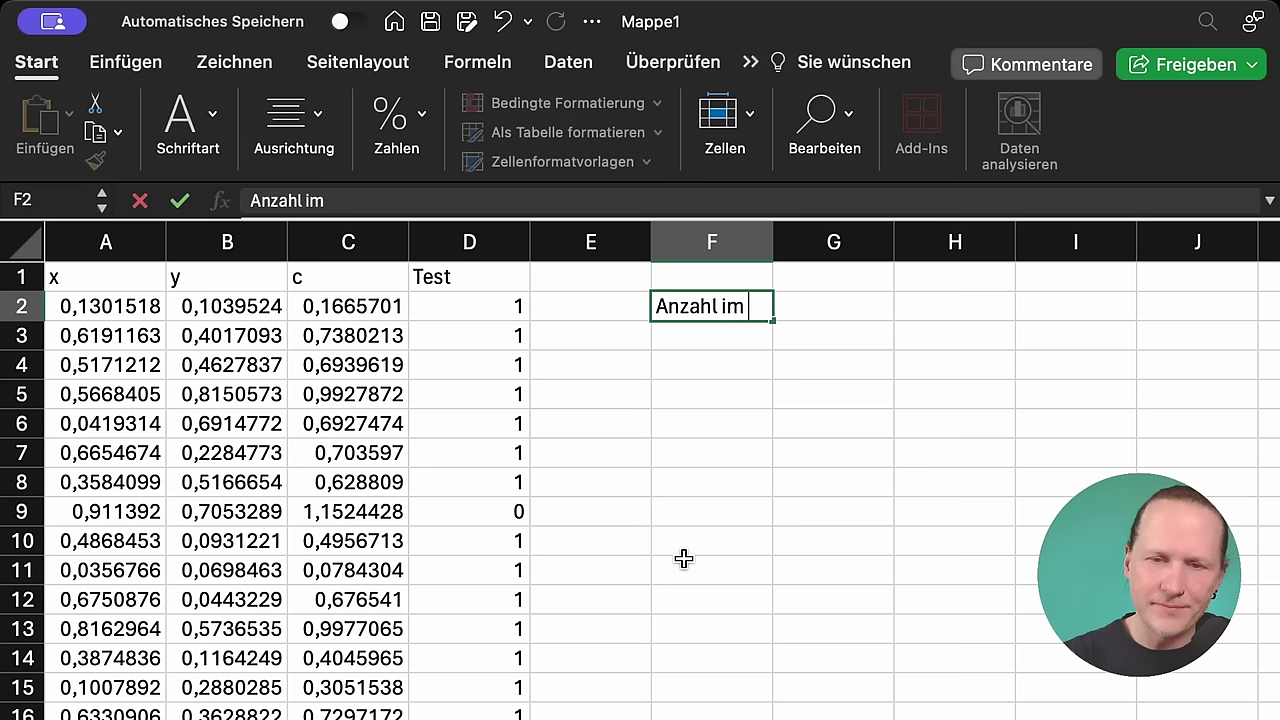
{"action": "type", "text": " Kreis:"}
{"action": "left_click", "coordinate": [712, 628]}
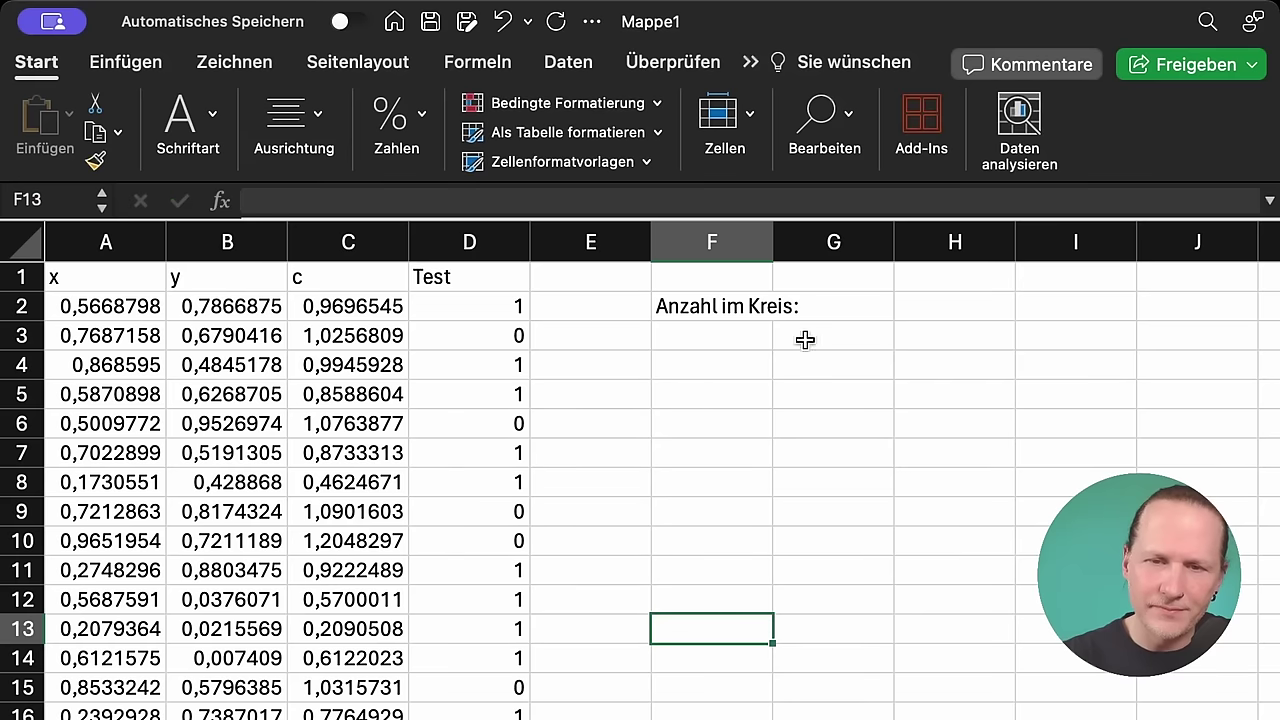
{"action": "left_click_drag", "start_coordinate": [773, 250], "coordinate": [815, 250]}
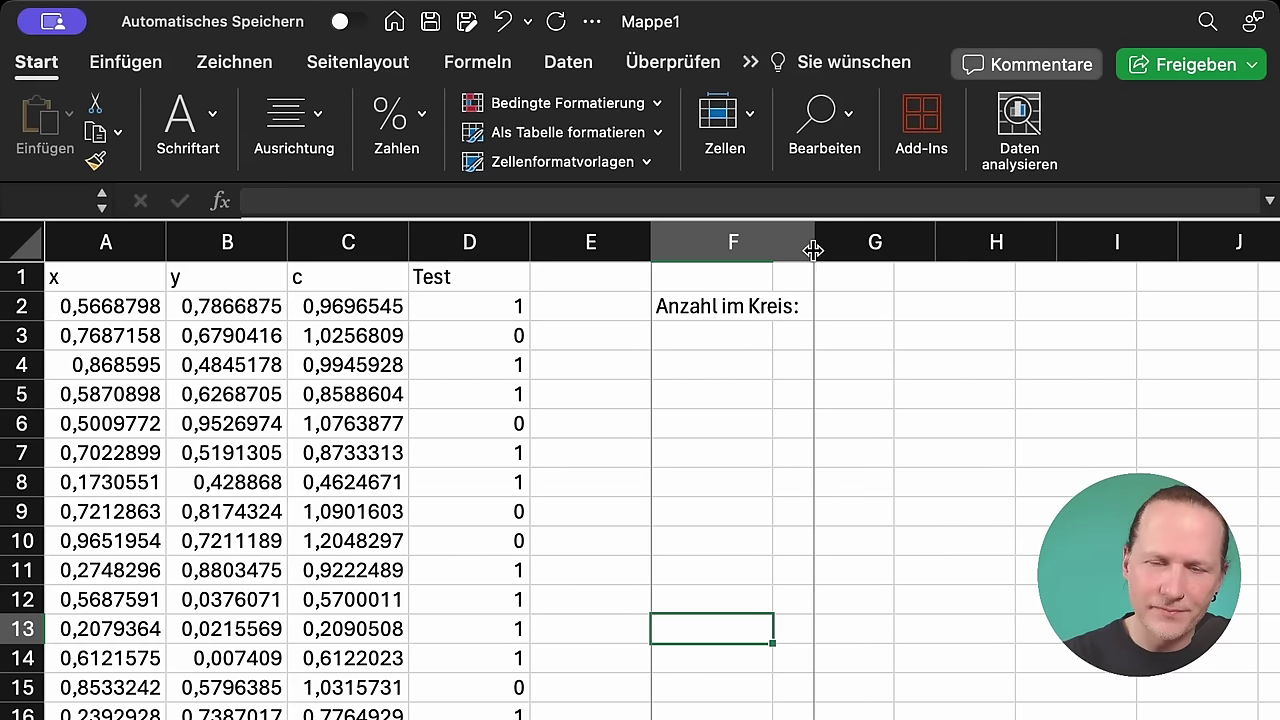
- Enter the label "Anzahl im Quadrat:" in F3 and widen column F to fit the longer text
{"action": "left_click", "coordinate": [771, 337]}
{"action": "type", "text": "Anzahl im "}
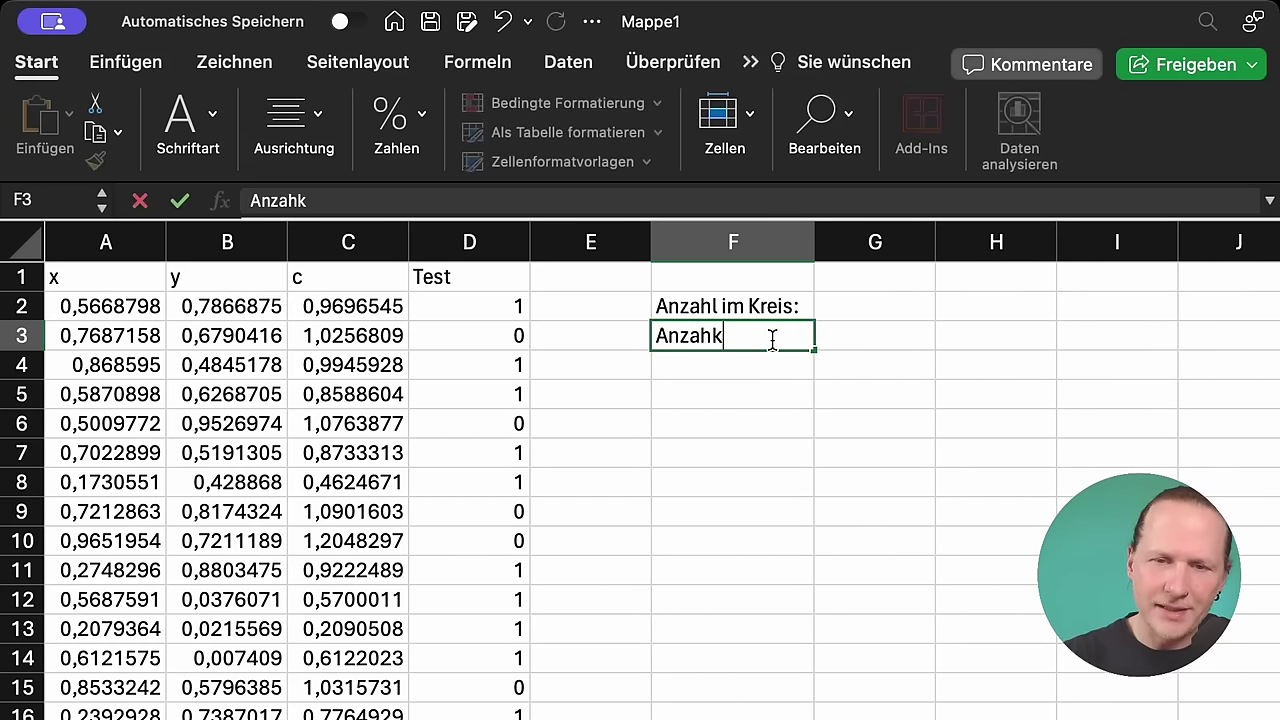
{"action": "type", "text": "Q"}
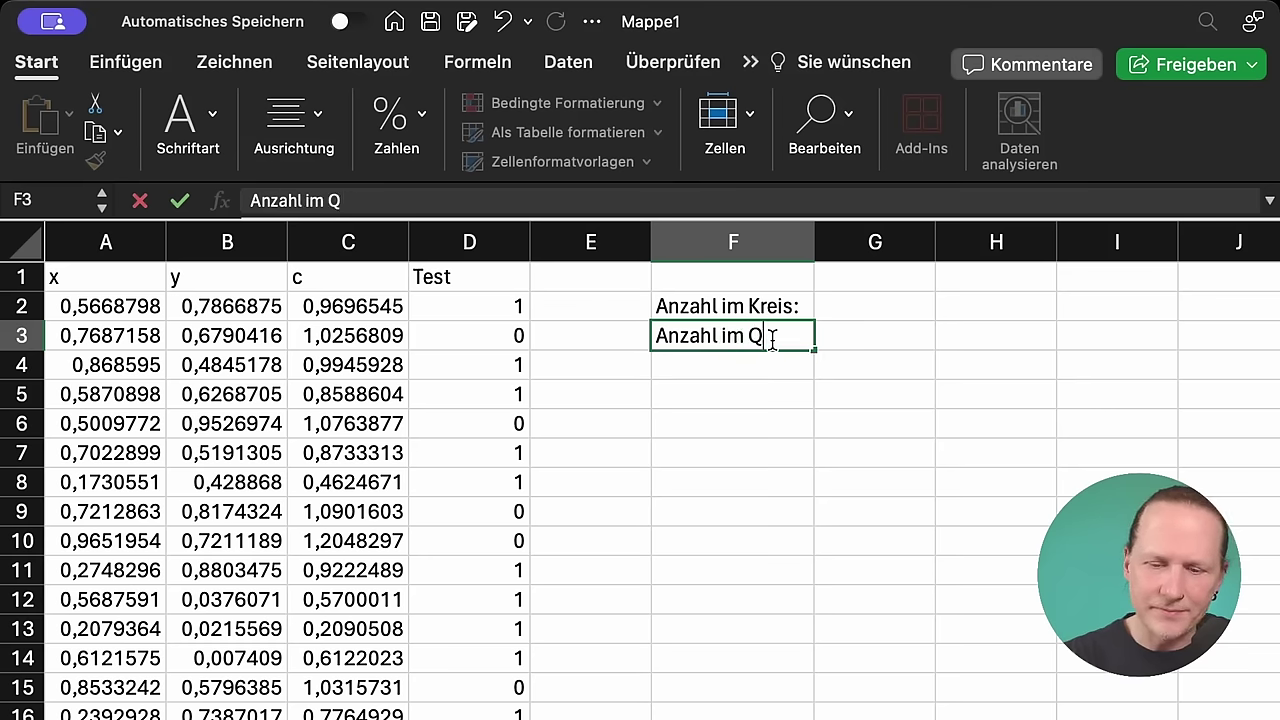
{"action": "type", "text": "uadrat:"}
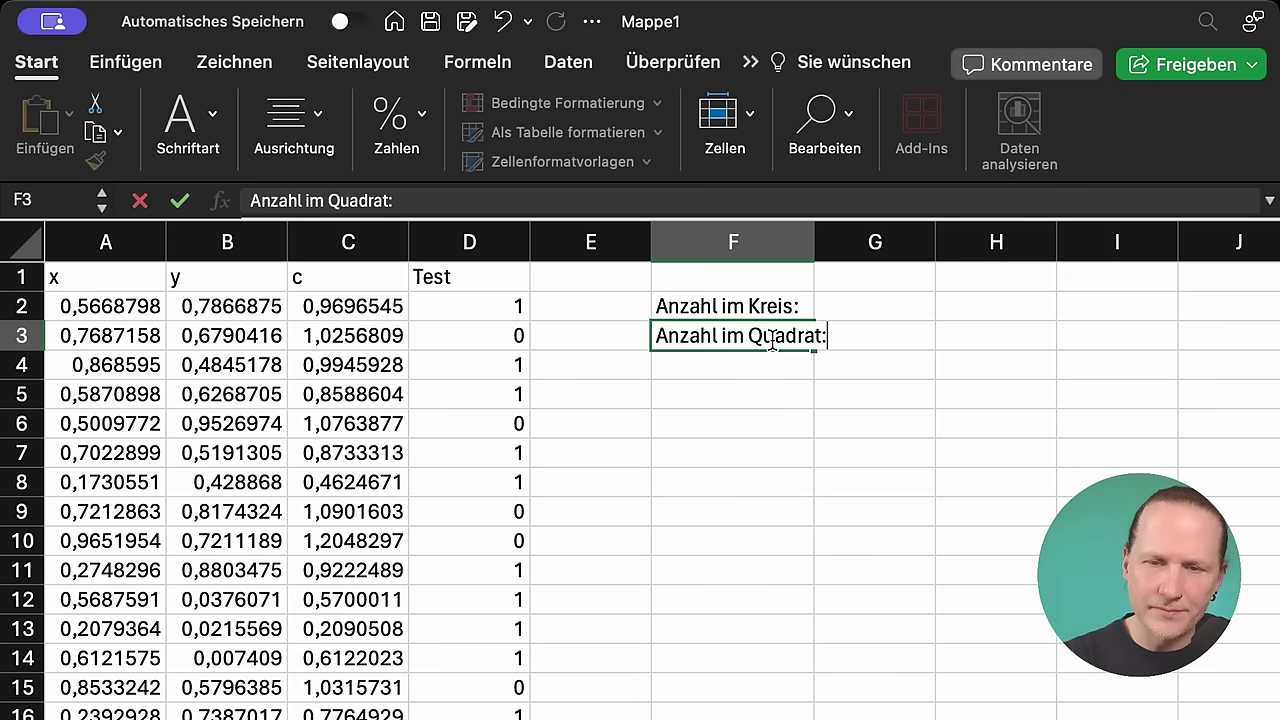
{"action": "left_click", "coordinate": [829, 402]}
{"action": "left_click_drag", "start_coordinate": [816, 243], "coordinate": [846, 242]}
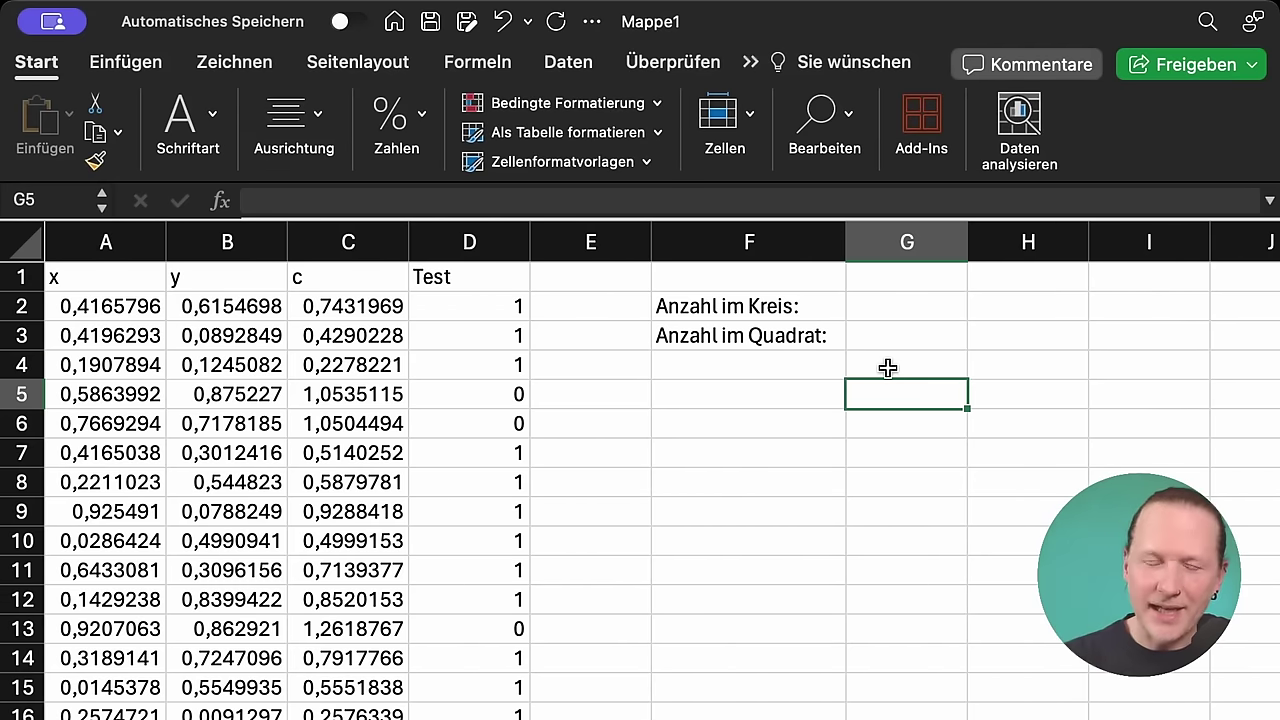
- Total the Test column in G2 for the circle count with the formula =SUMME(D2:D10000)
{"action": "left_click", "coordinate": [908, 309]}
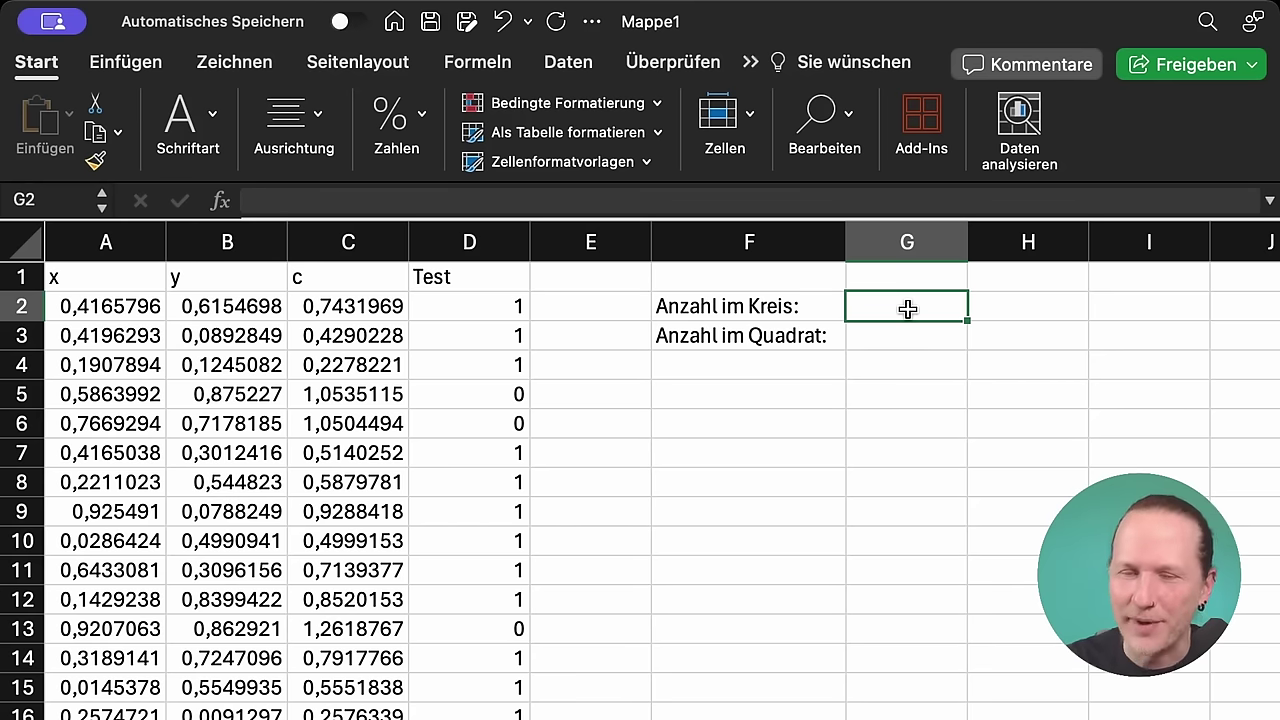
{"action": "type", "text": "=SUM"}
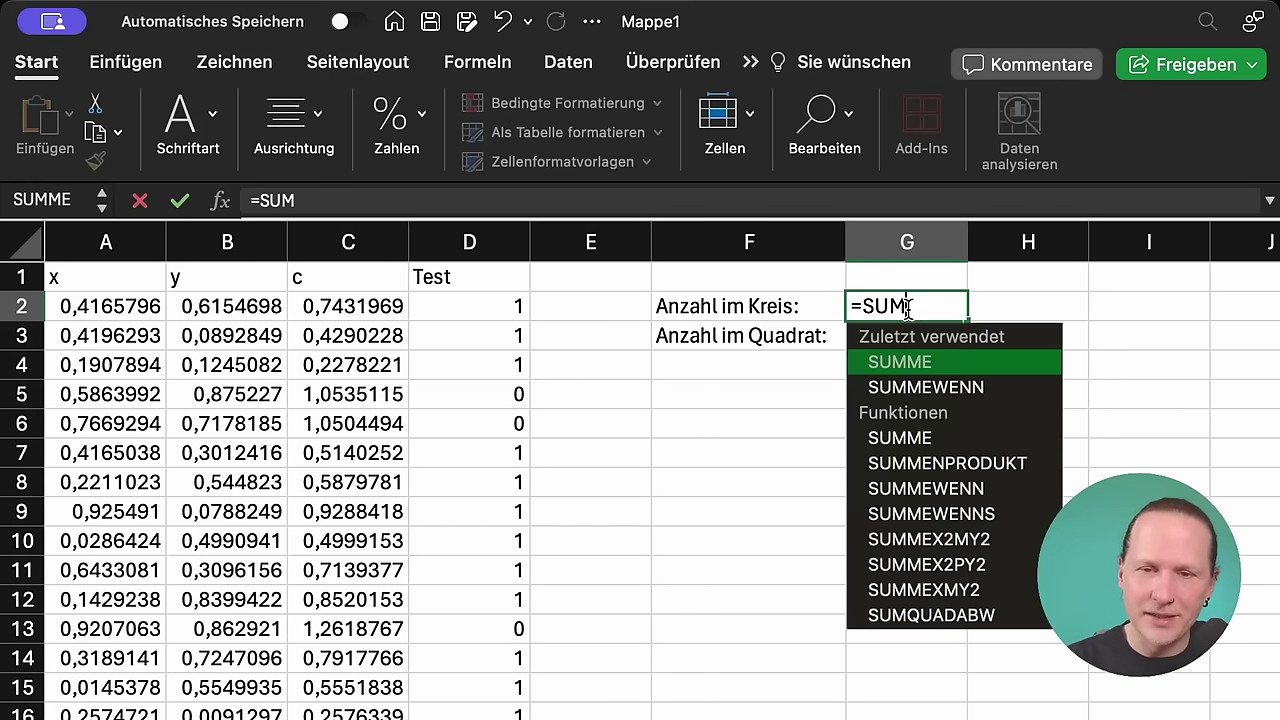
{"action": "type", "text": "ME("}
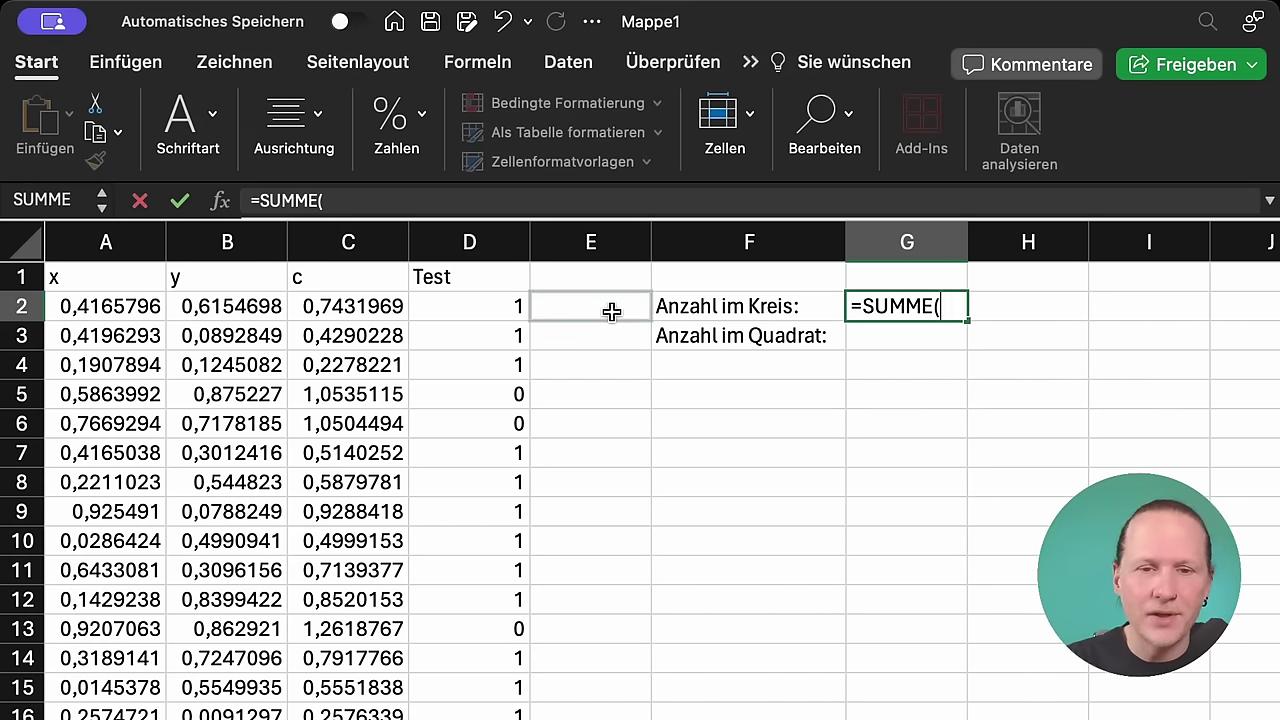
{"action": "left_click_drag", "start_coordinate": [517, 311], "coordinate": [512, 592]}
{"action": "key", "text": "BackSpace"}
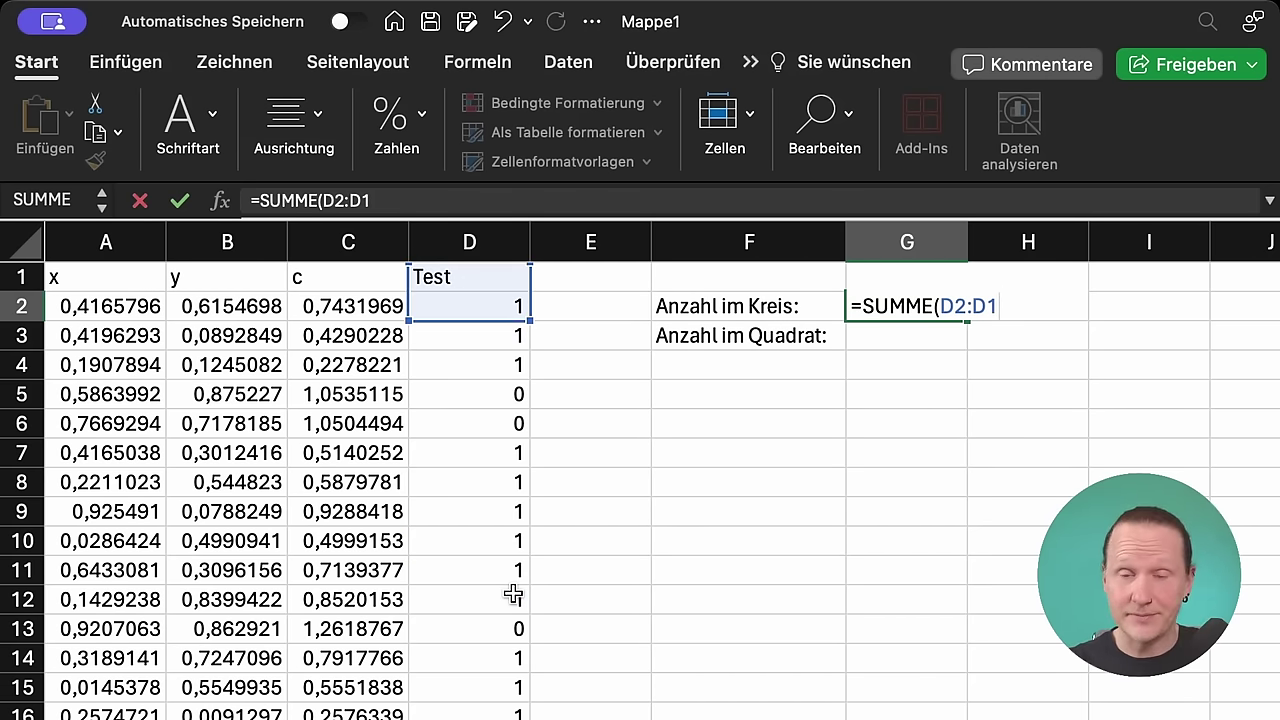
{"action": "type", "text": "000"}
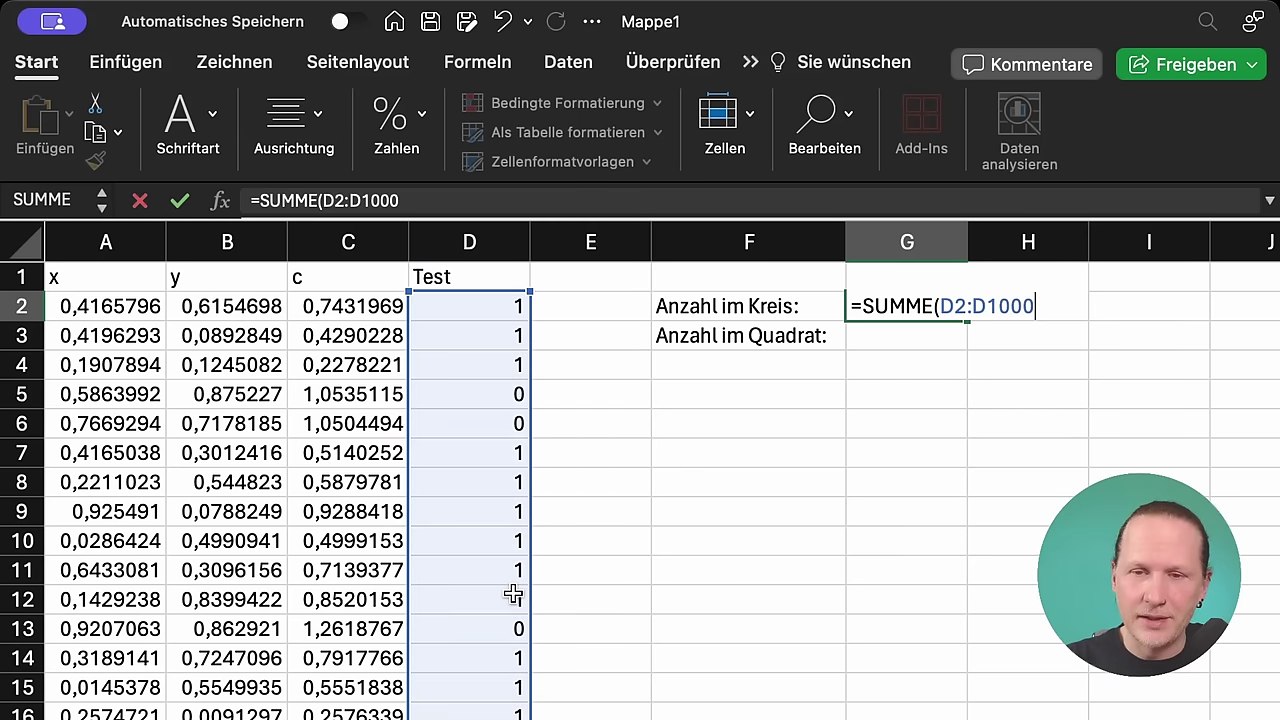
{"action": "type", "text": "0)"}
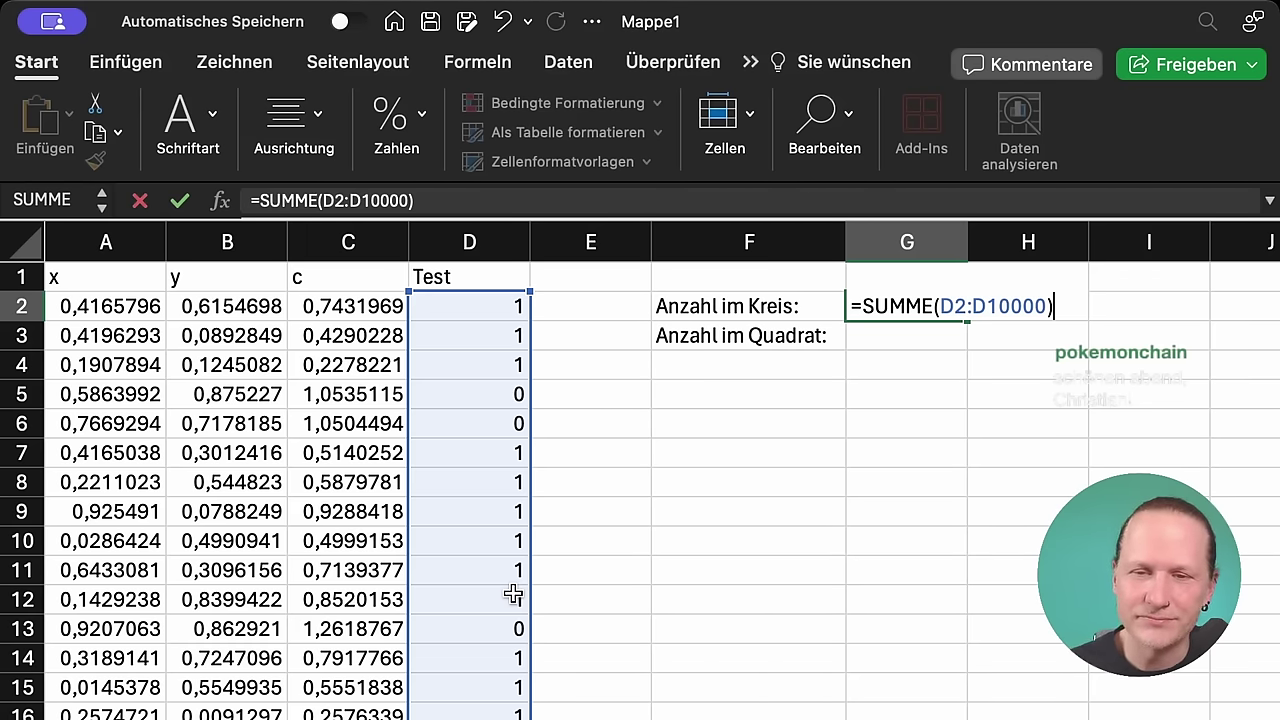
{"action": "key", "text": "Return"}
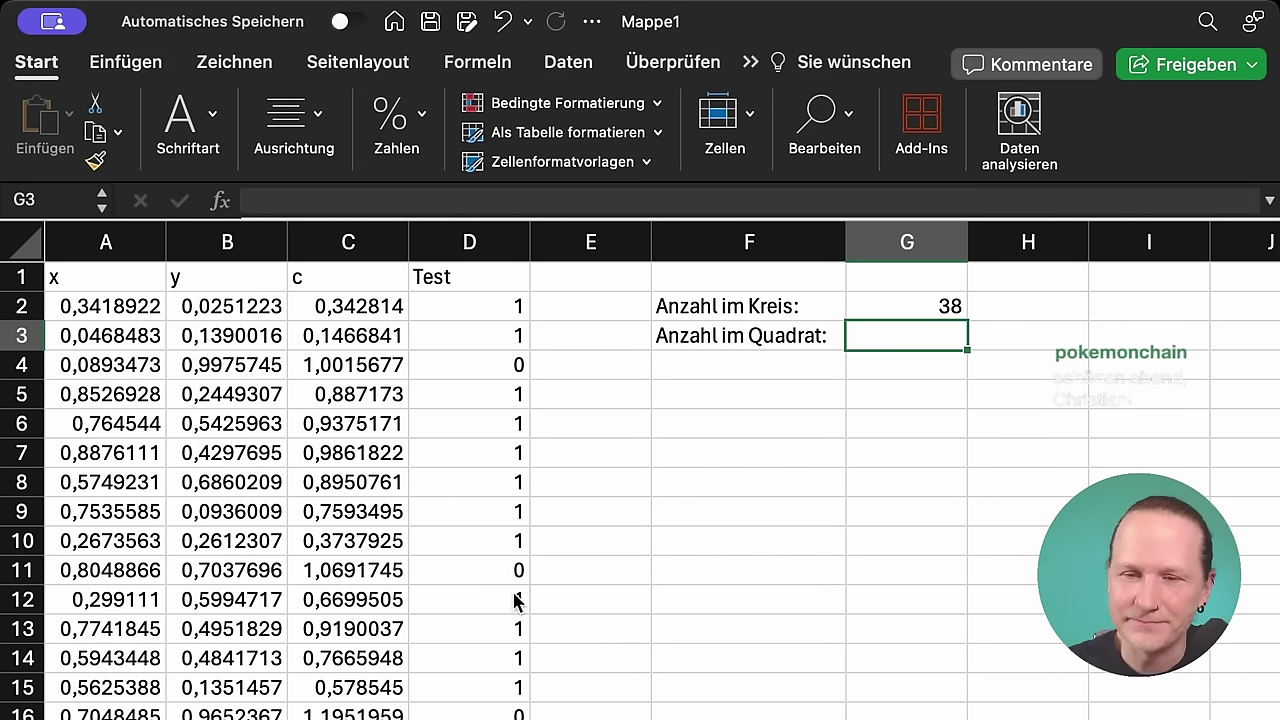
- Count the Test values in G3 for the square count with the formula =ANZAHL(D2:D10000)
{"action": "type", "text": "="}
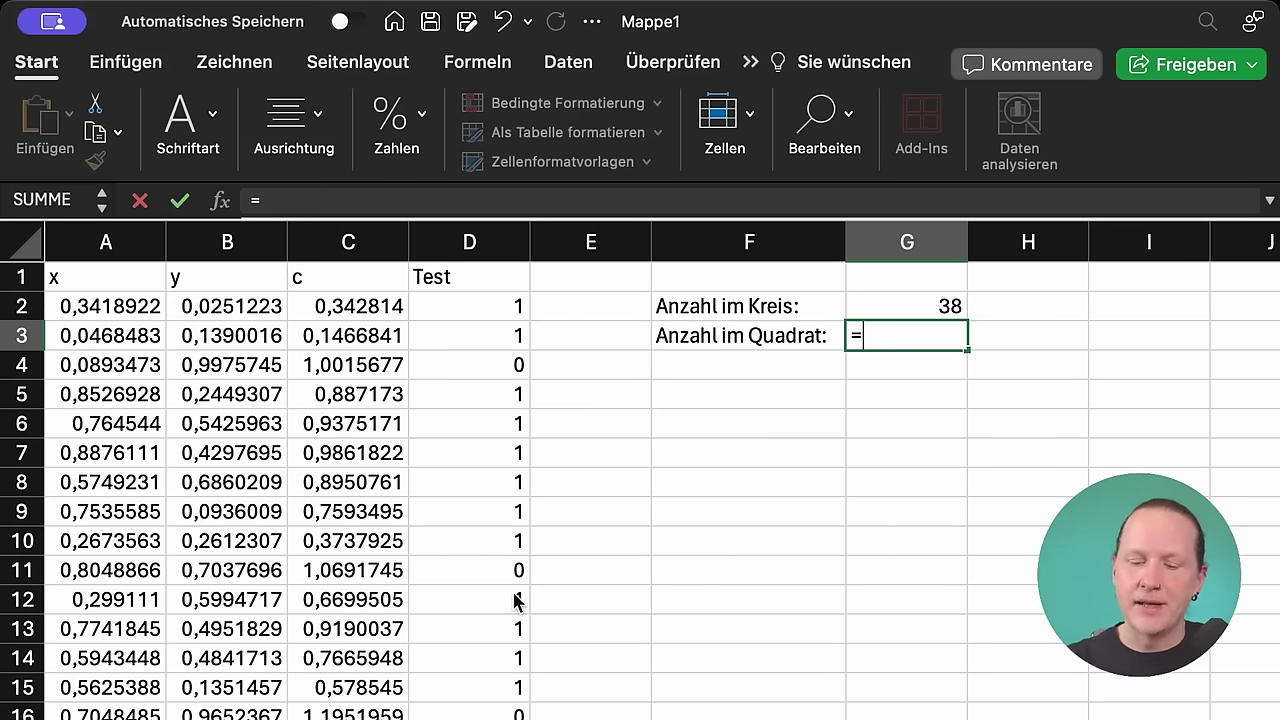
{"action": "type", "text": "ANZAHL"}
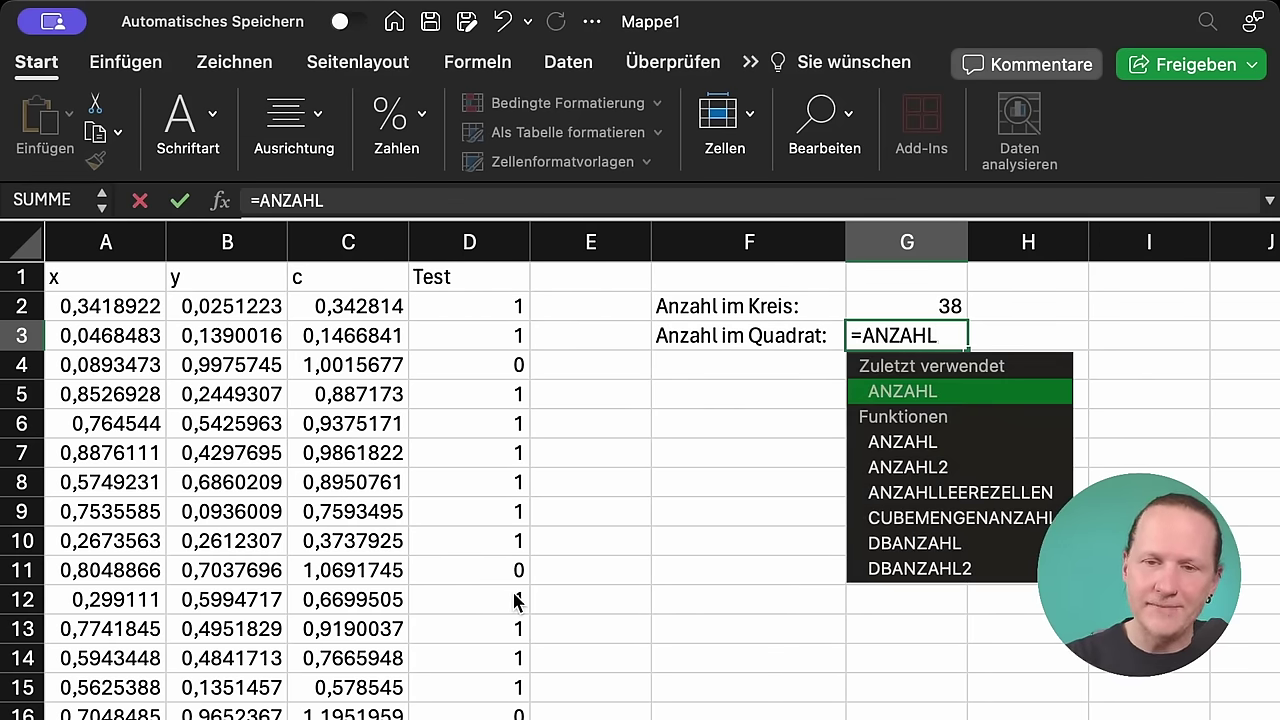
{"action": "type", "text": "("}
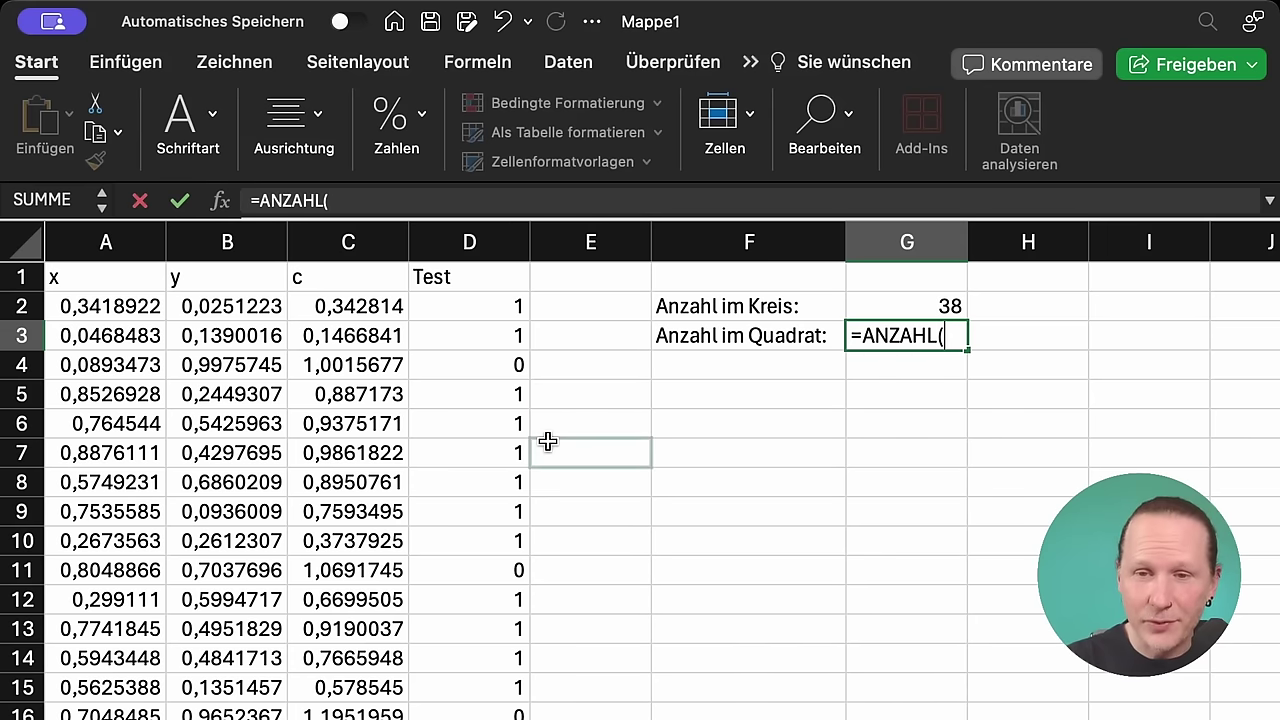
{"action": "left_click_drag", "start_coordinate": [491, 303], "coordinate": [490, 509]}
{"action": "type", "text": "0000)"}
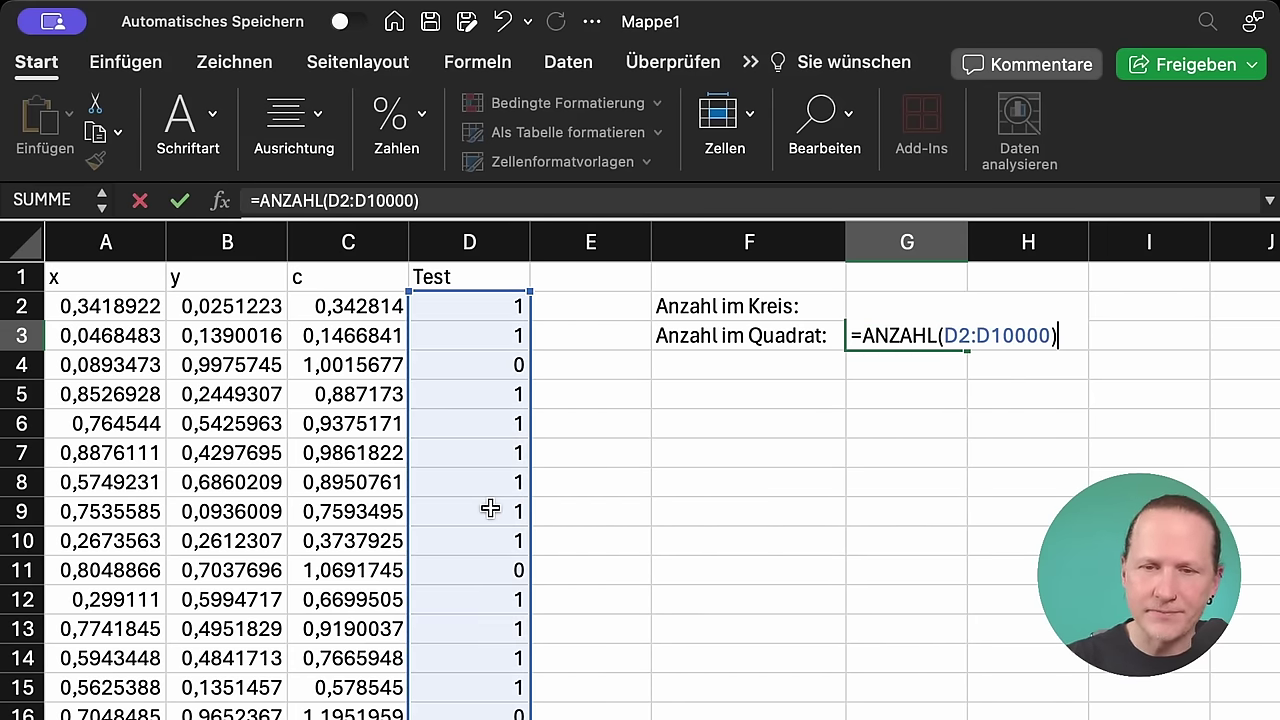
{"action": "key", "text": "Return"}
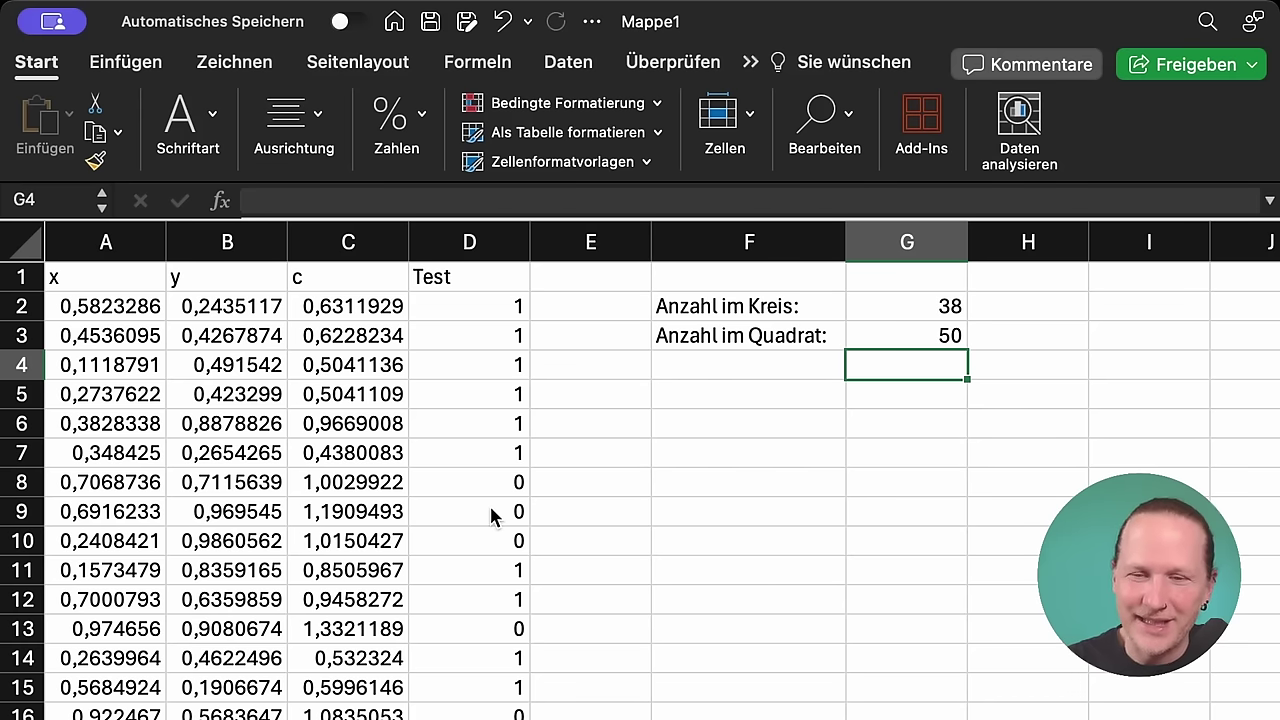
- Enter the label "PI-Annäherung" in F5, leaving row 4 empty below the two counts
{"action": "key", "text": "Down"}
{"action": "key", "text": "Left"}
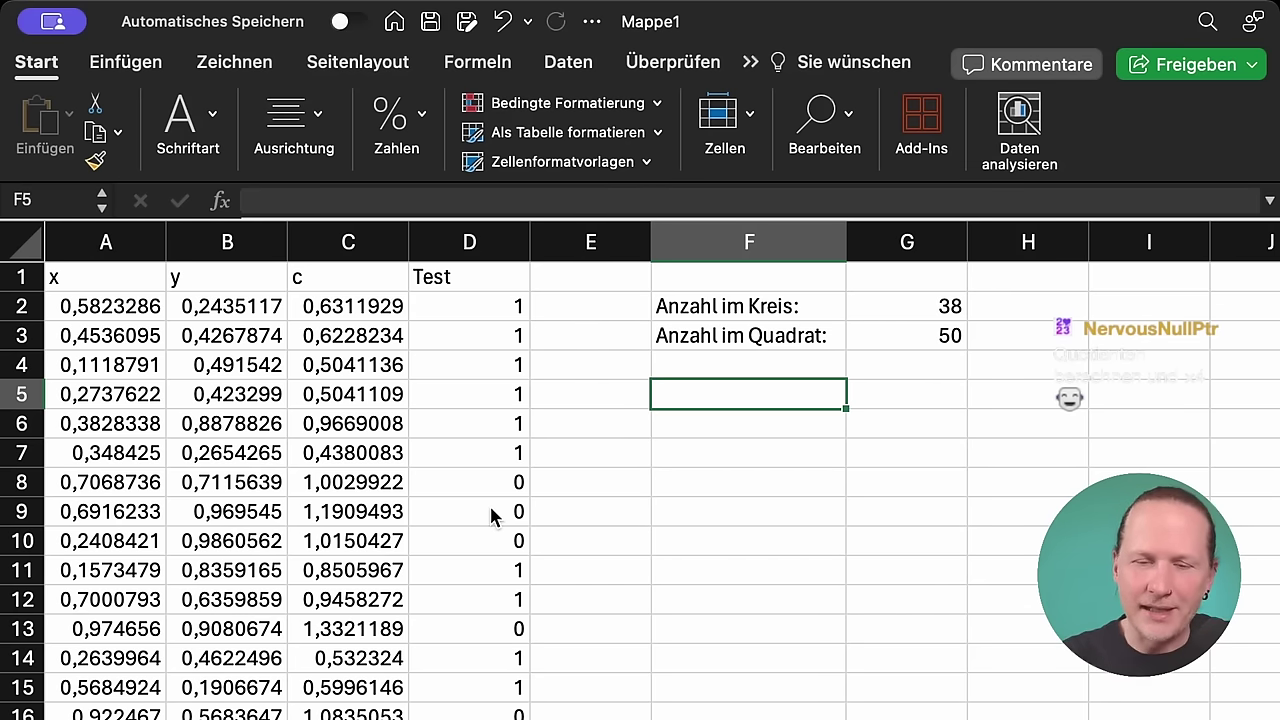
{"action": "type", "text": "PI"}
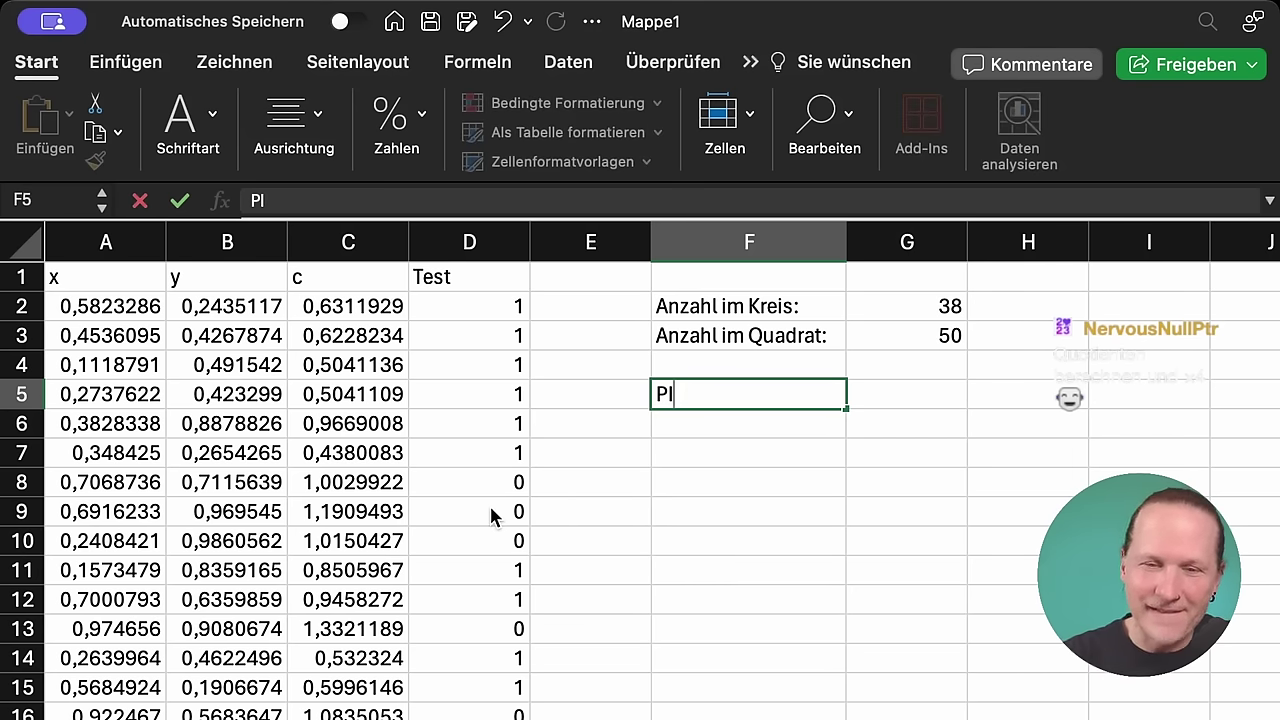
{"action": "type", "text": "-Annäher"}
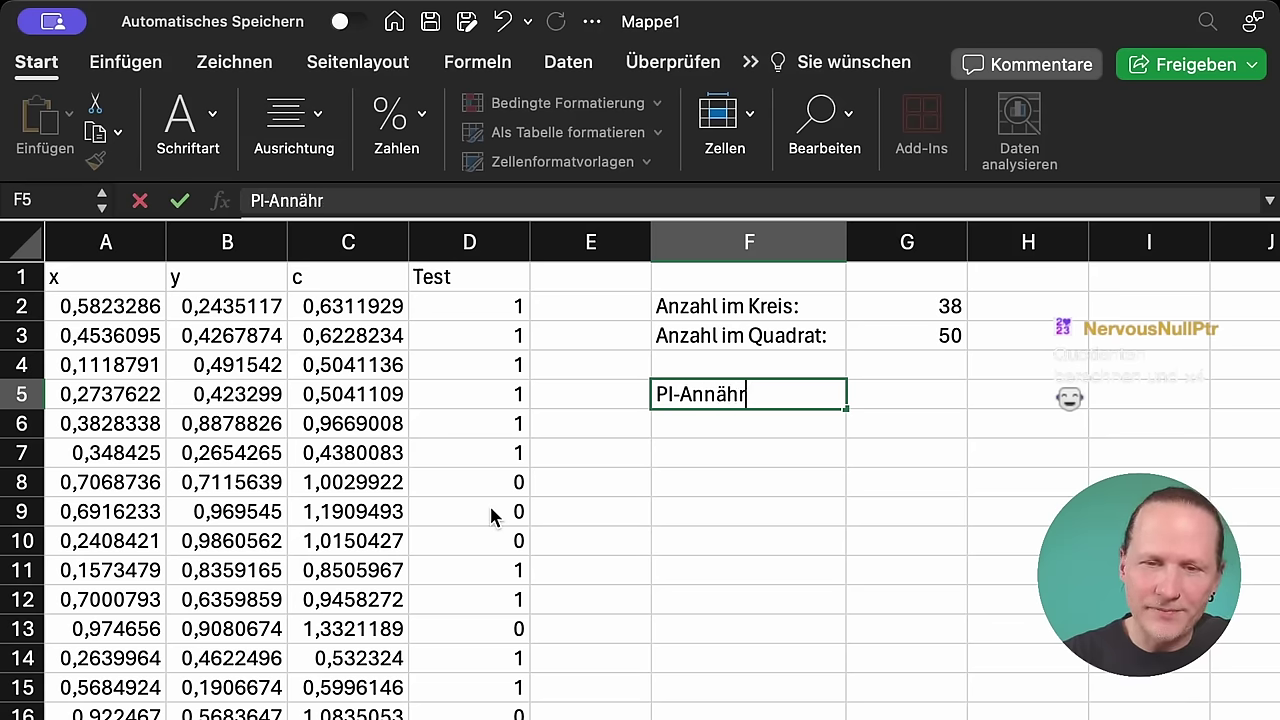
{"action": "type", "text": "u"}
{"action": "key", "text": "BackSpace"}
{"action": "key", "text": "BackSpace"}
{"action": "type", "text": "erung"}
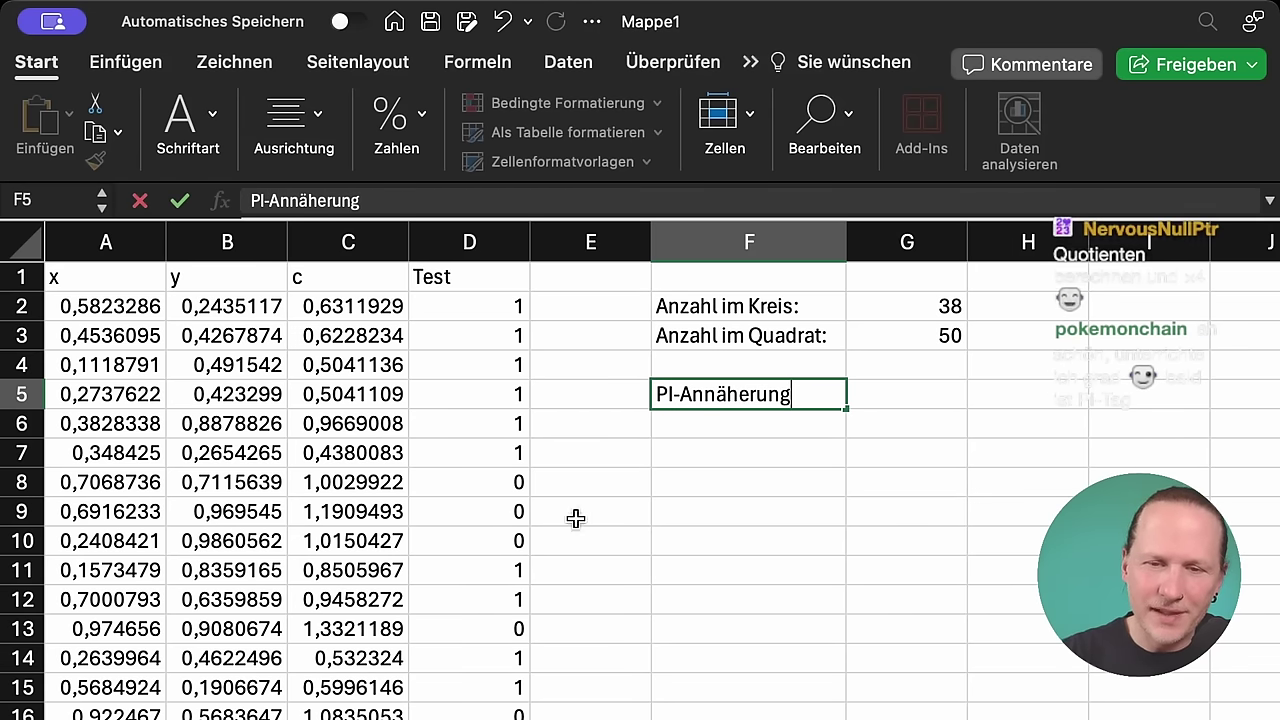
- Calculate the pi approximation in G5 from the circle and square counts with the formula =G2/G3*4
{"action": "left_click", "coordinate": [880, 395]}
{"action": "type", "text": "="}
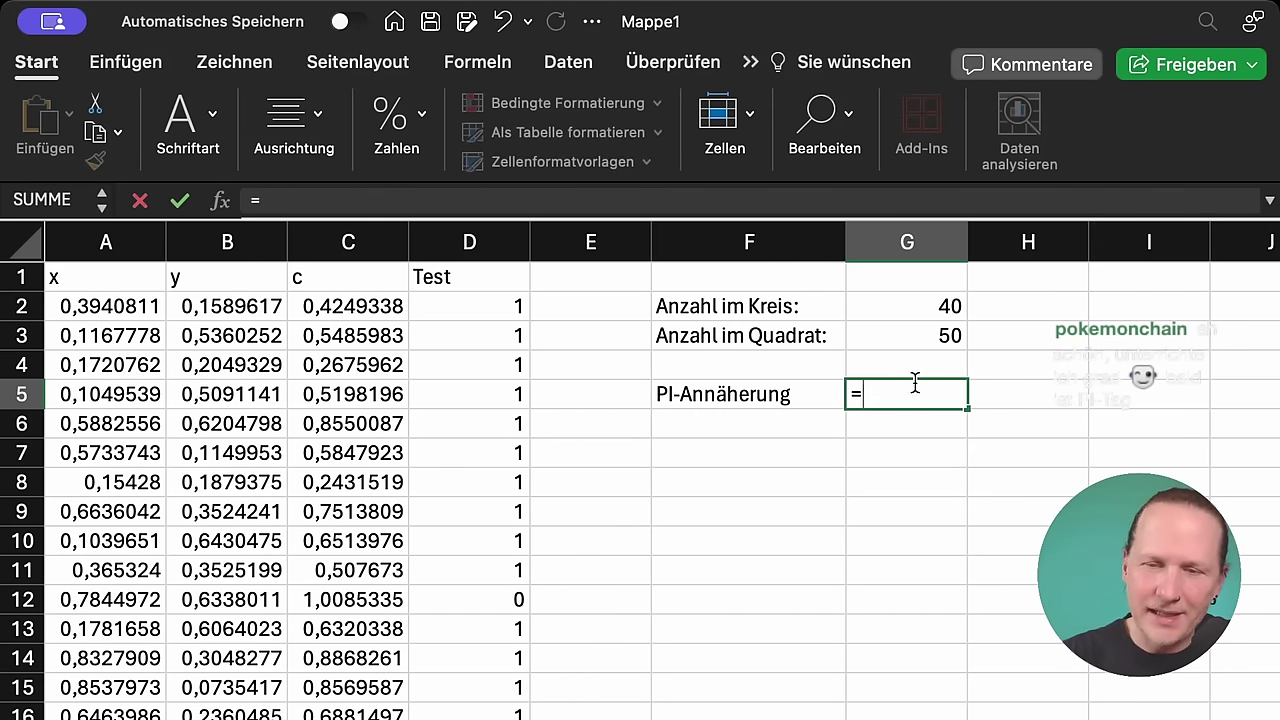
{"action": "left_click", "coordinate": [949, 305]}
{"action": "type", "text": "/"}
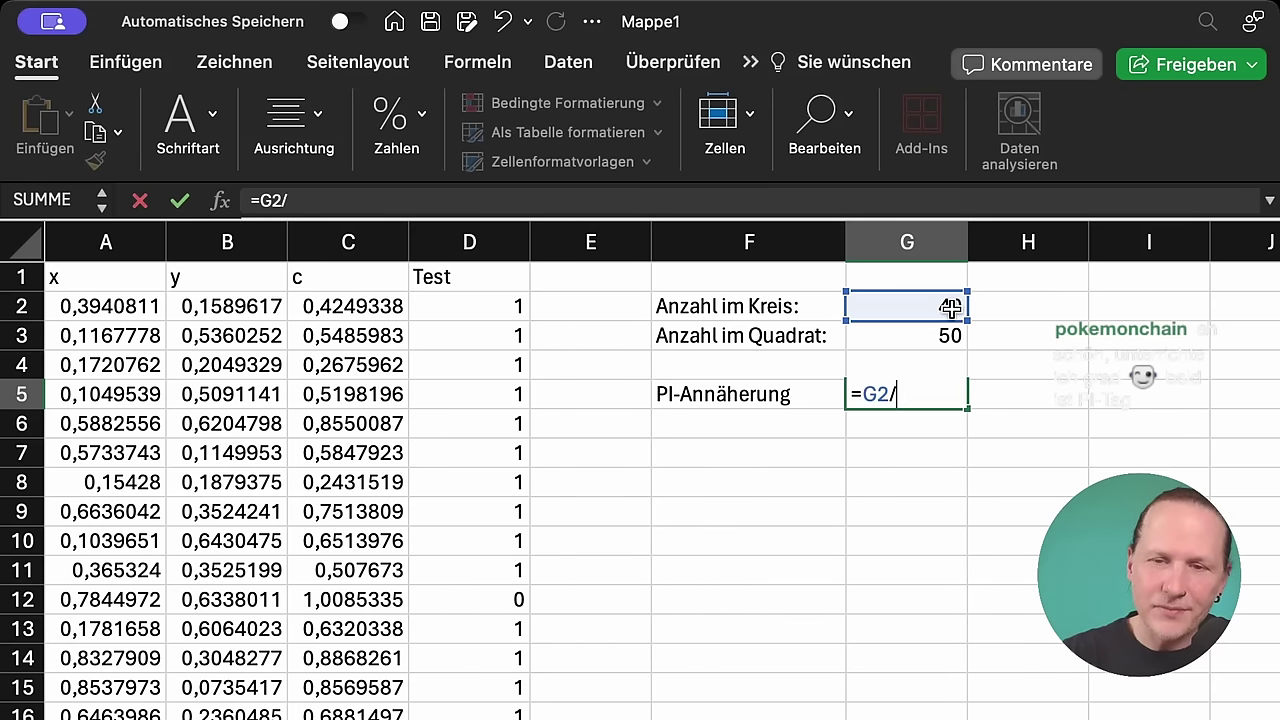
{"action": "left_click", "coordinate": [944, 336]}
{"action": "type", "text": "*"}
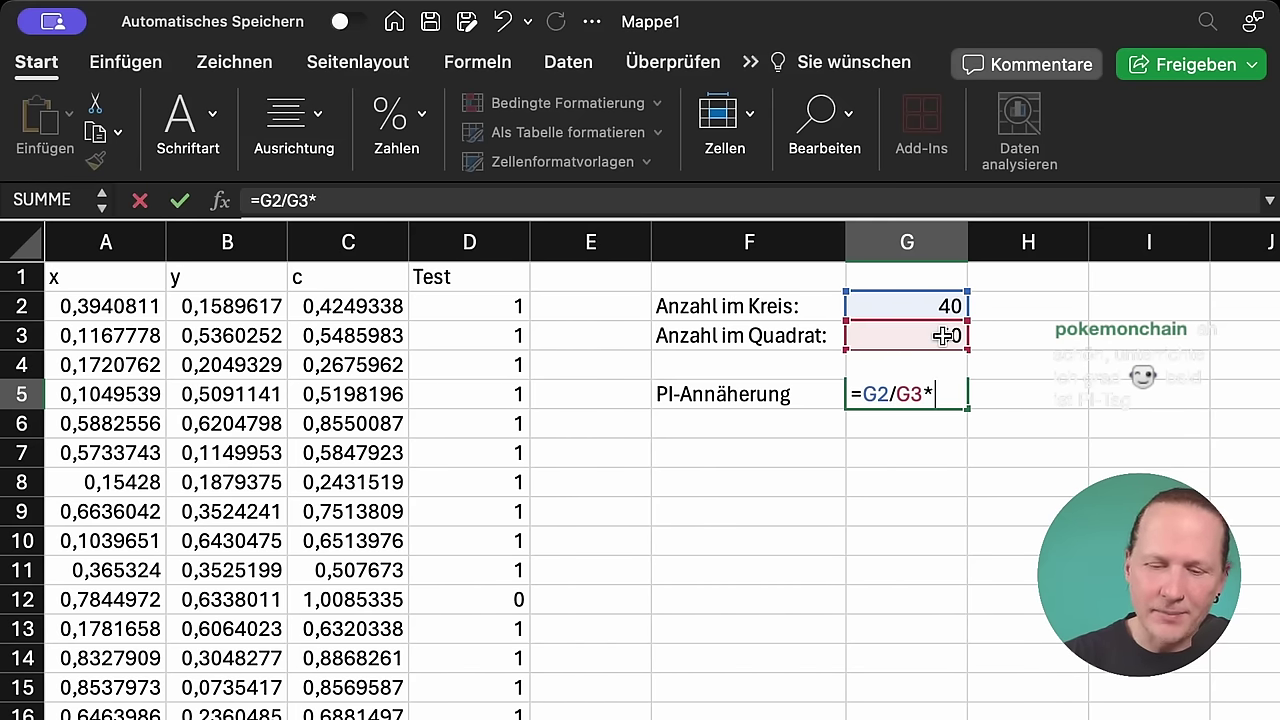
{"action": "type", "text": "4"}
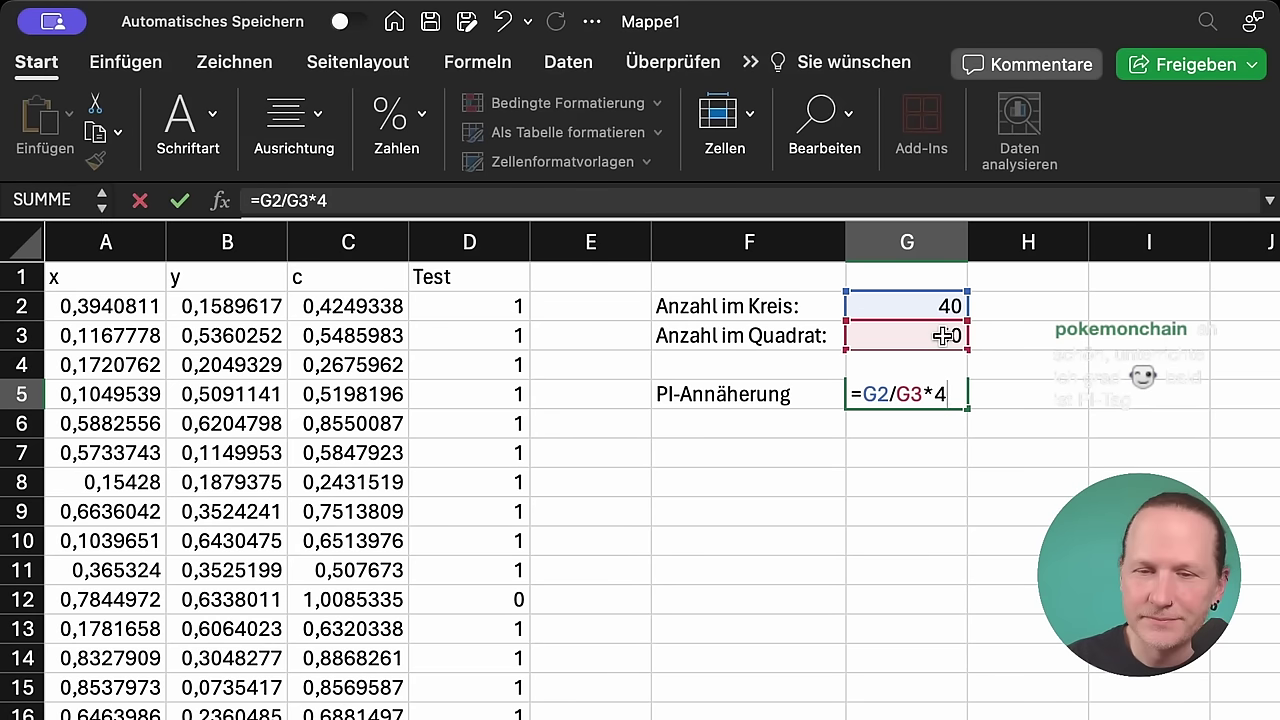
{"action": "key", "text": "Return"}
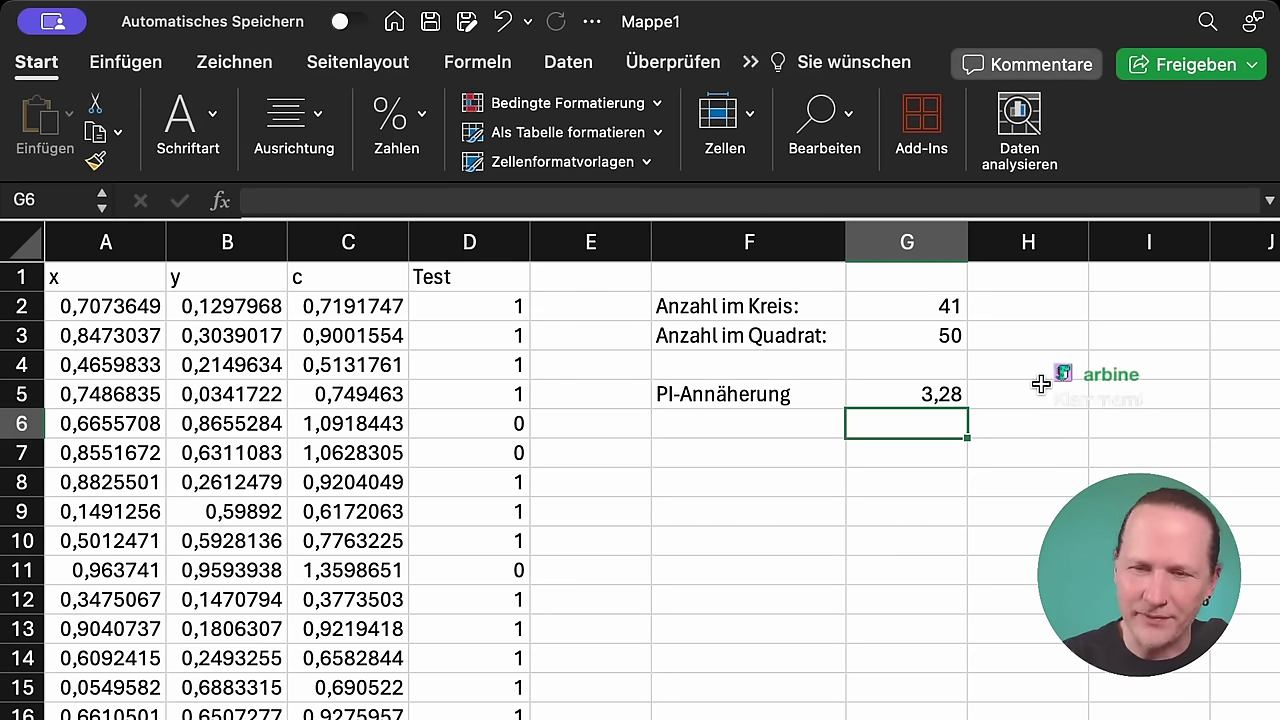
- Recalculate the sheet several times with new random numbers and compare the pi approximations from 50 points
{"action": "key", "text": "Delete"}
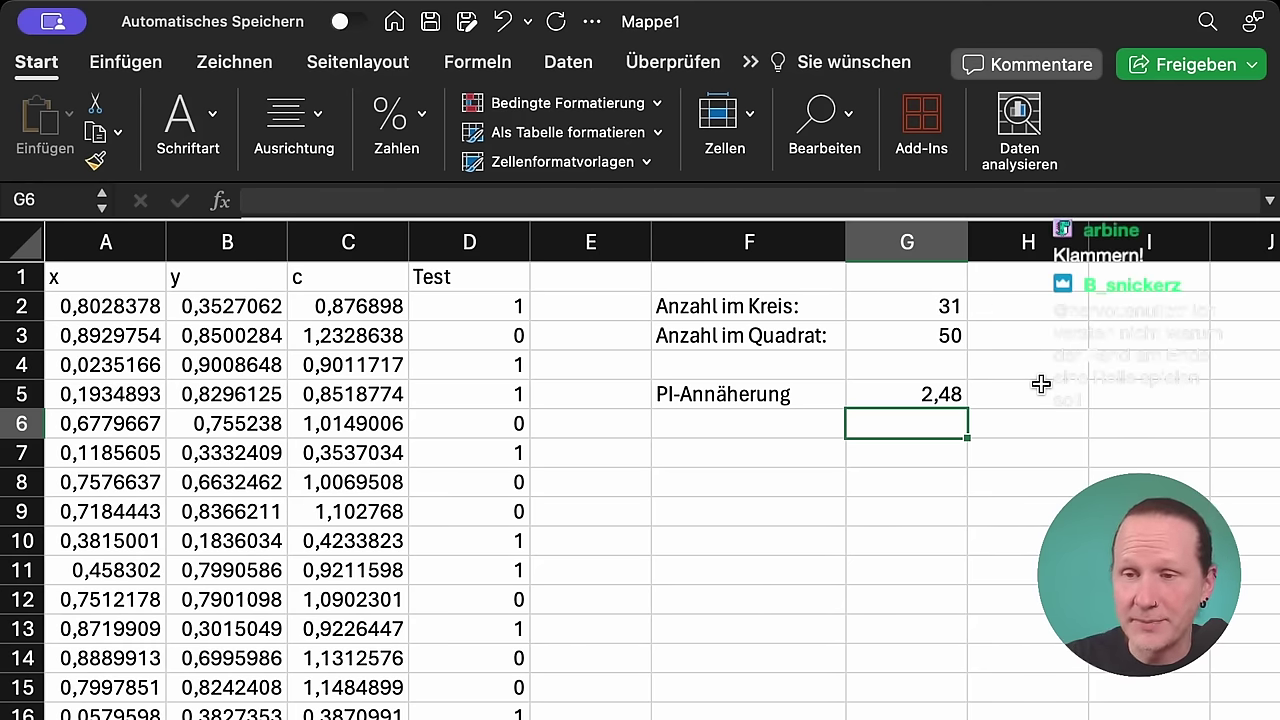
{"action": "key", "text": "Delete"}
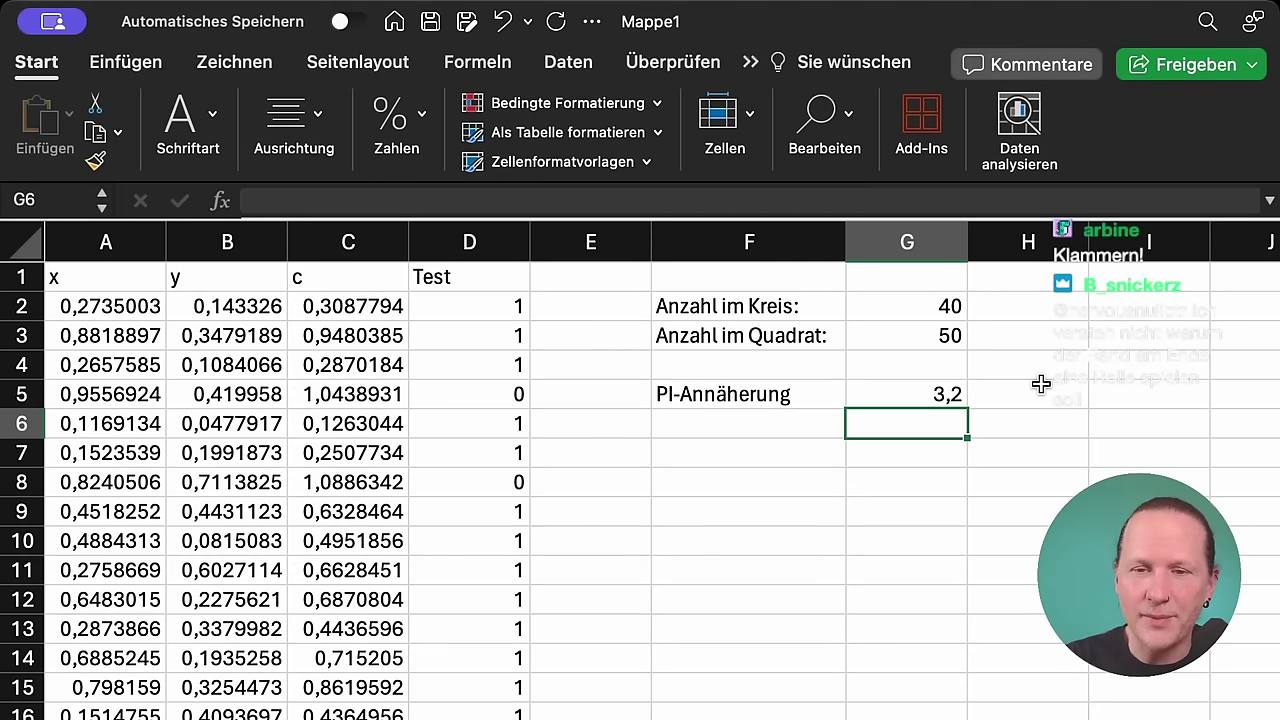
{"action": "key", "text": "Delete"}
{"action": "key", "text": "Delete"}
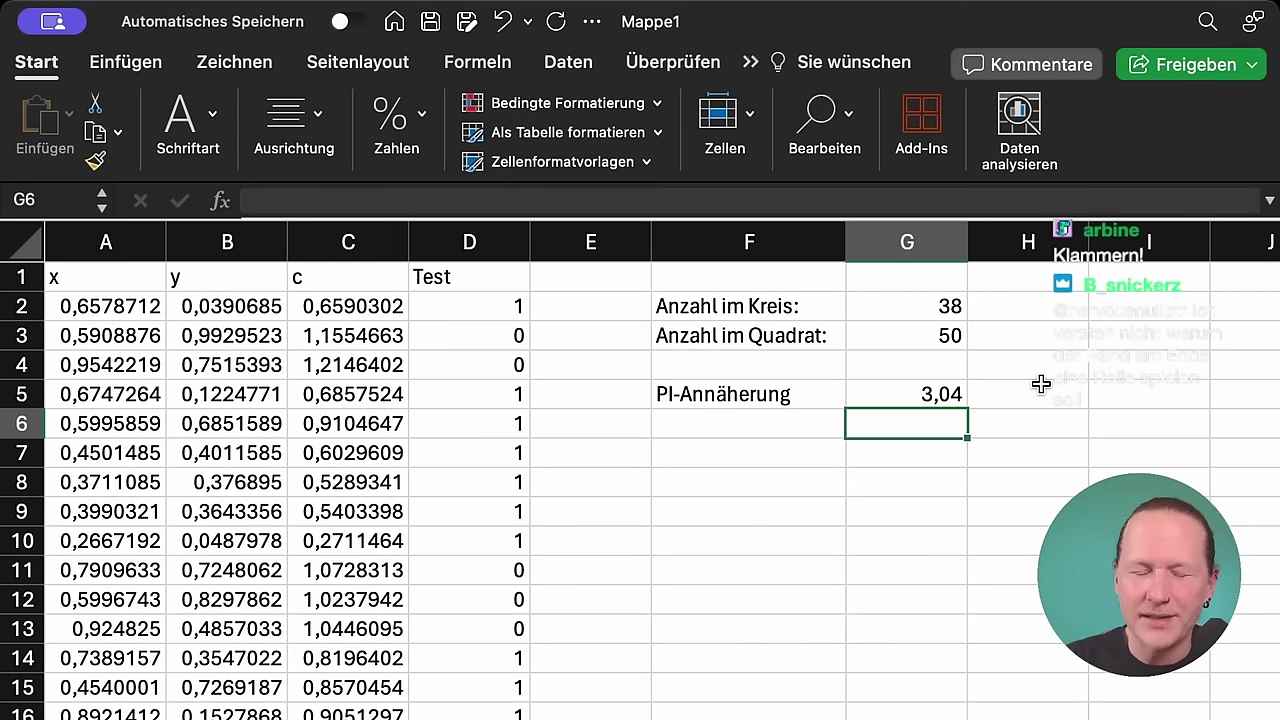
{"action": "key", "text": "Delete"}
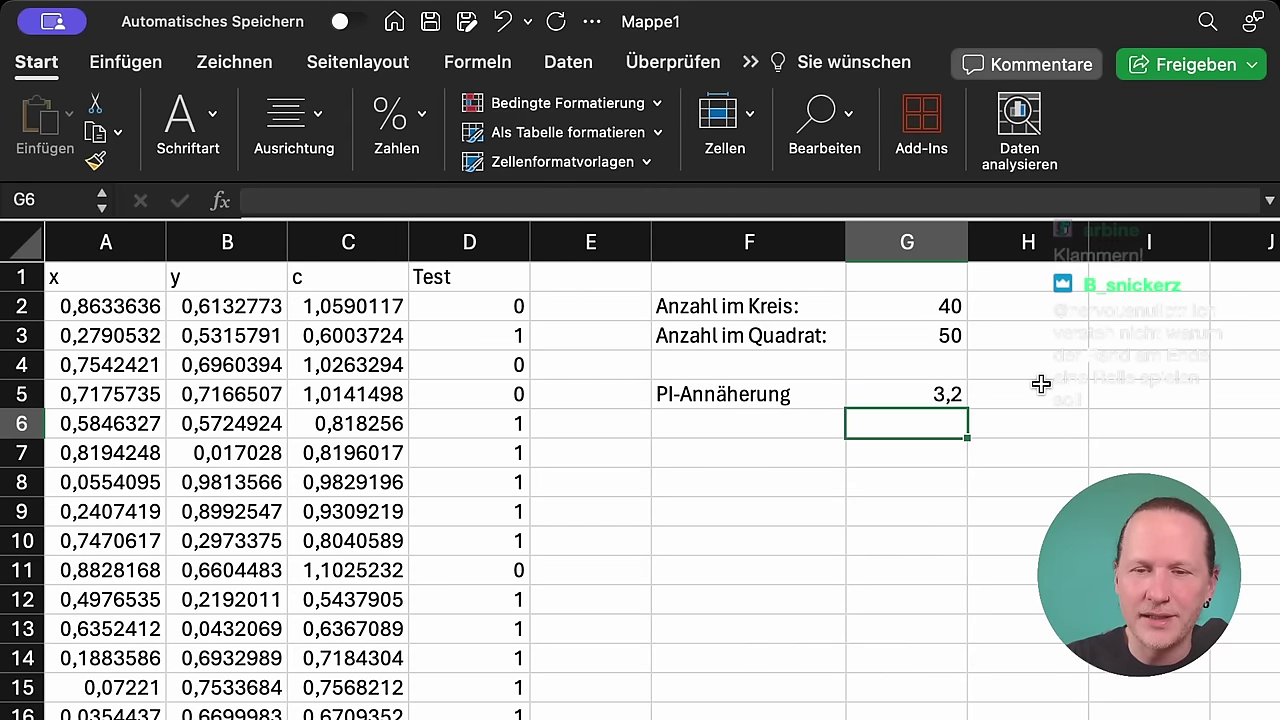
{"action": "key", "text": "Delete"}
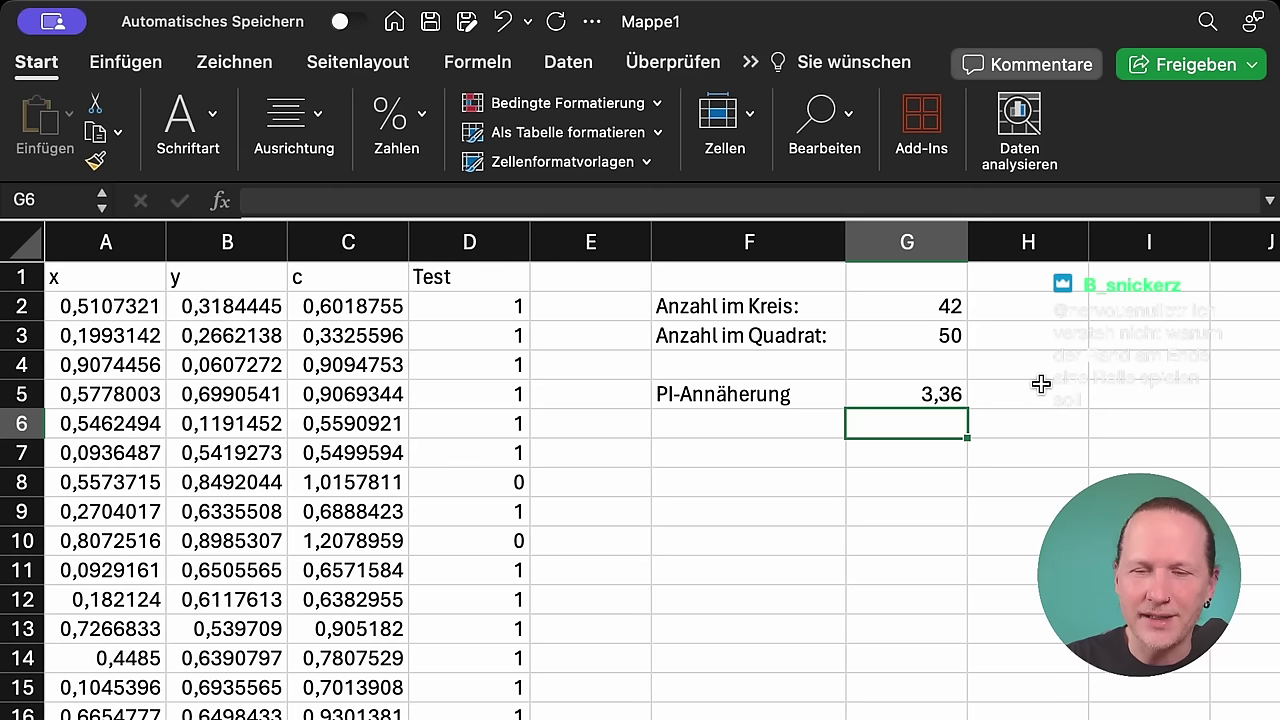
{"action": "key", "text": "Delete"}
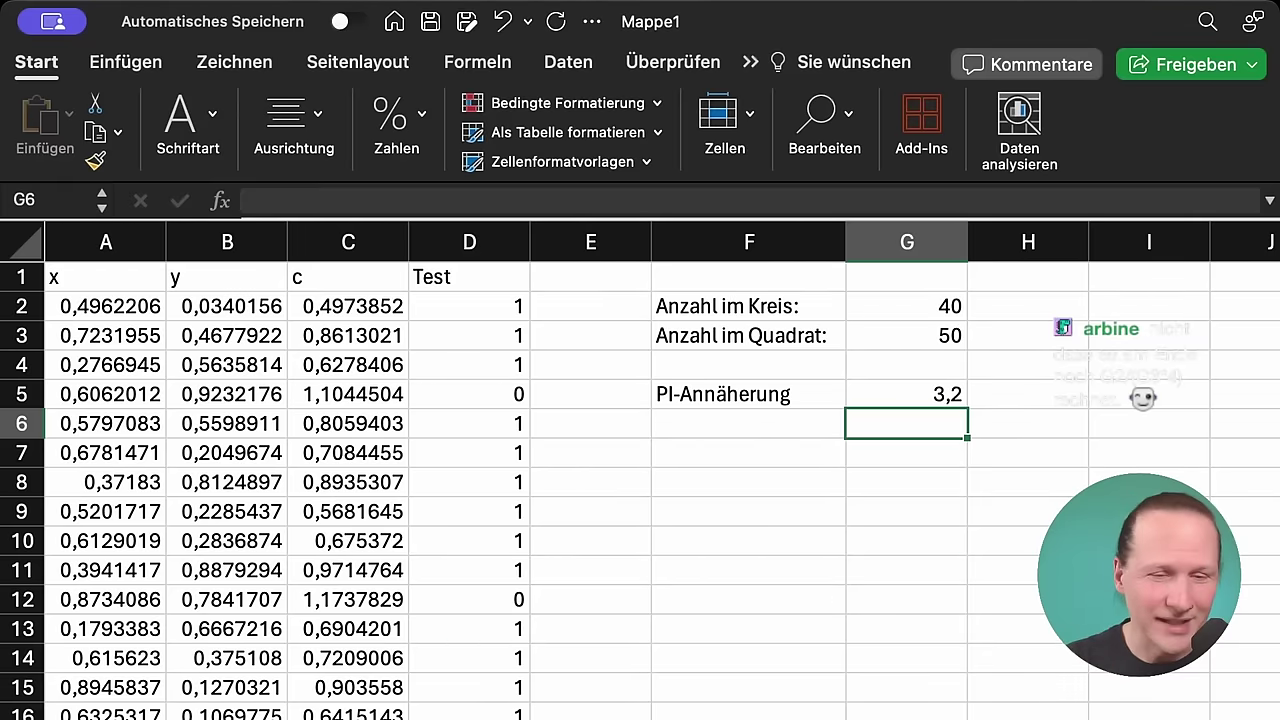
- Extend the formulas in A51:D51 down through row 1001 so that the sheet holds 1000 random points
{"action": "scroll", "coordinate": [520, 700], "scroll_direction": "down", "scroll_amount": 5}
{"action": "scroll", "coordinate": [889, 474], "scroll_direction": "up", "scroll_amount": 5}
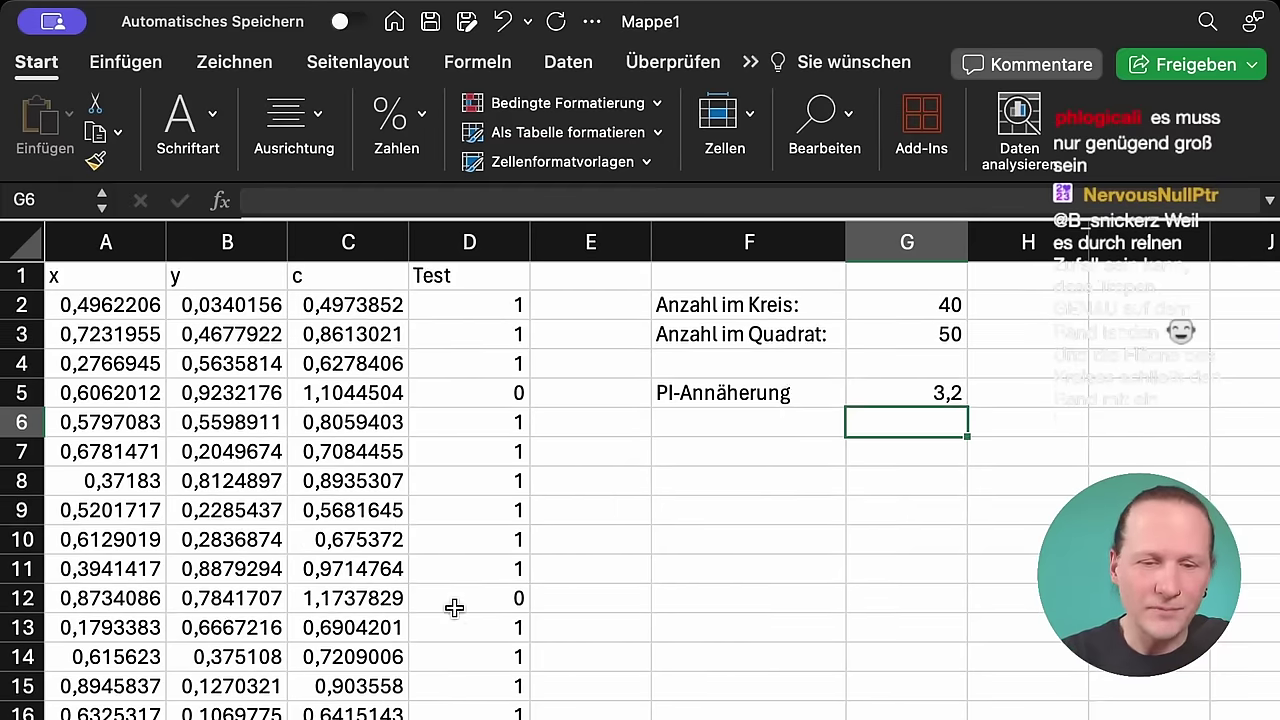
{"action": "scroll", "coordinate": [451, 608], "scroll_direction": "down", "scroll_amount": 15}
{"action": "left_click", "coordinate": [134, 405]}
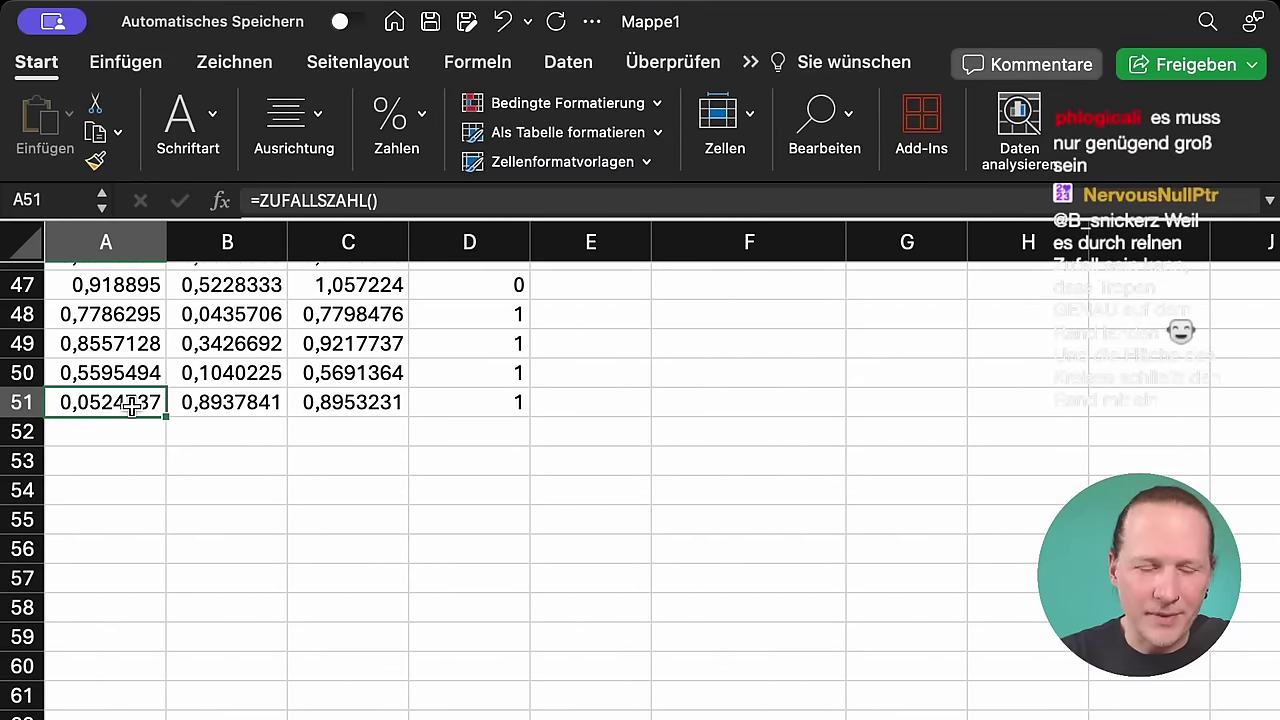
{"action": "left_click", "coordinate": [449, 402], "text": "shift"}
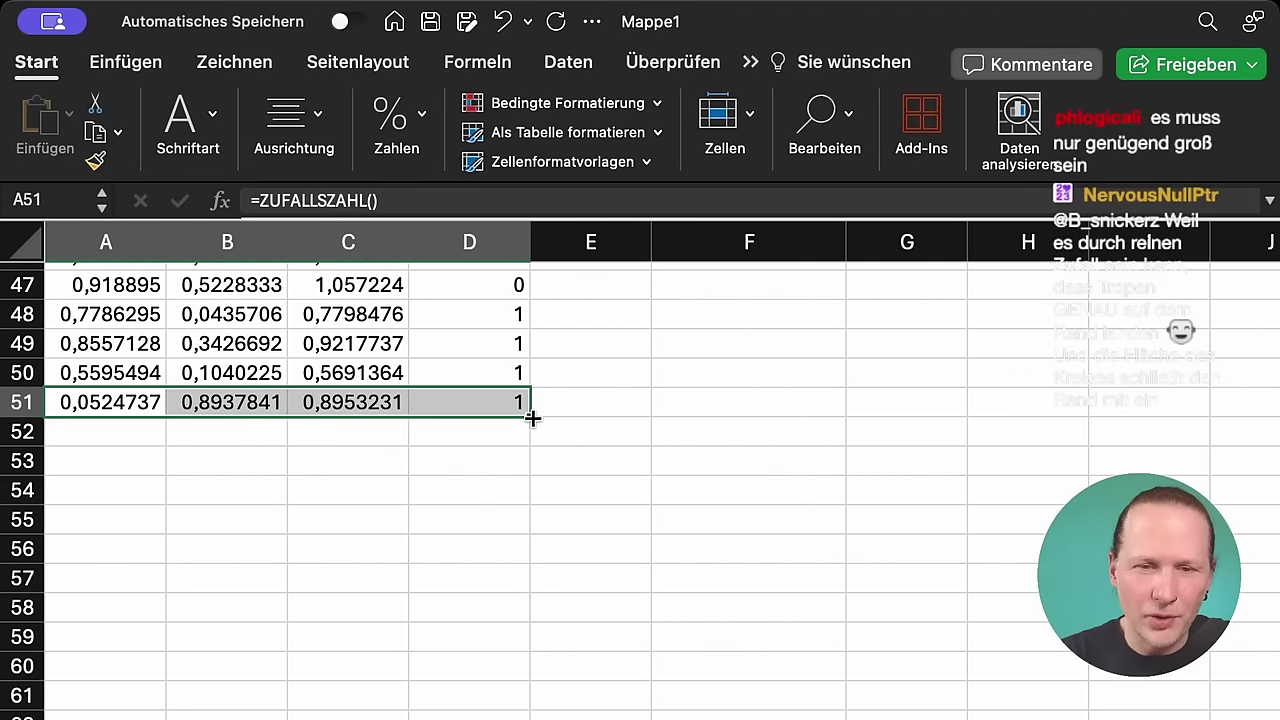
{"action": "left_click_drag", "start_coordinate": [530, 418], "coordinate": [460, 346]}
{"action": "scroll", "coordinate": [688, 413], "scroll_direction": "up", "scroll_amount": 5}
{"action": "scroll", "coordinate": [688, 413], "scroll_direction": "up", "scroll_amount": 20}
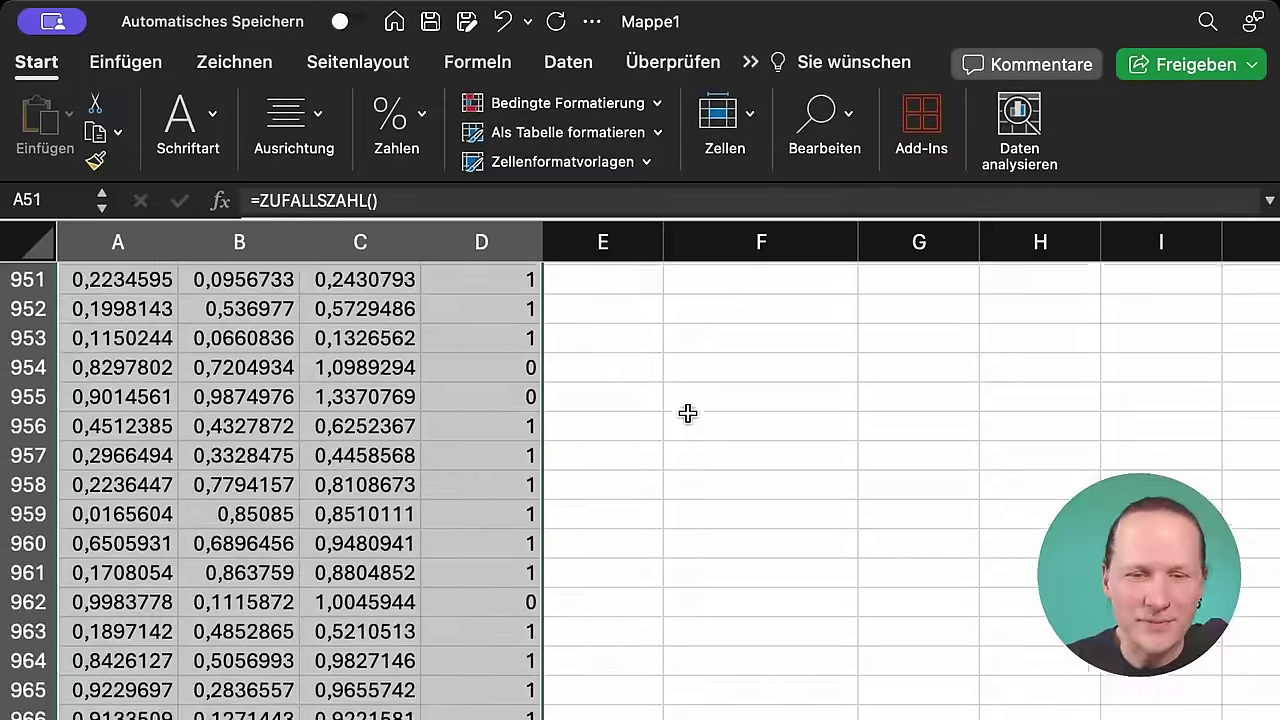
{"action": "scroll", "coordinate": [688, 394], "scroll_direction": "up", "scroll_amount": 20}
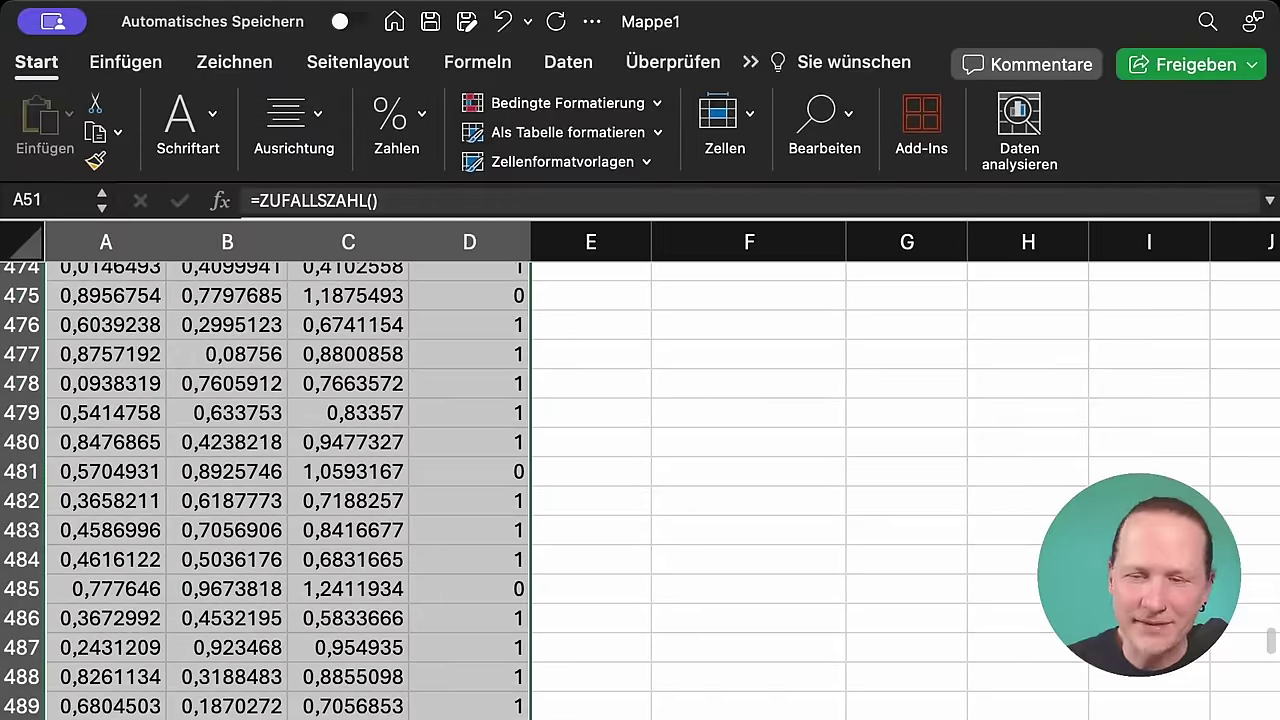
{"action": "scroll", "coordinate": [640, 490], "scroll_direction": "up", "scroll_amount": 3}
{"action": "scroll", "coordinate": [1273, 363], "scroll_direction": "up", "scroll_amount": 20}
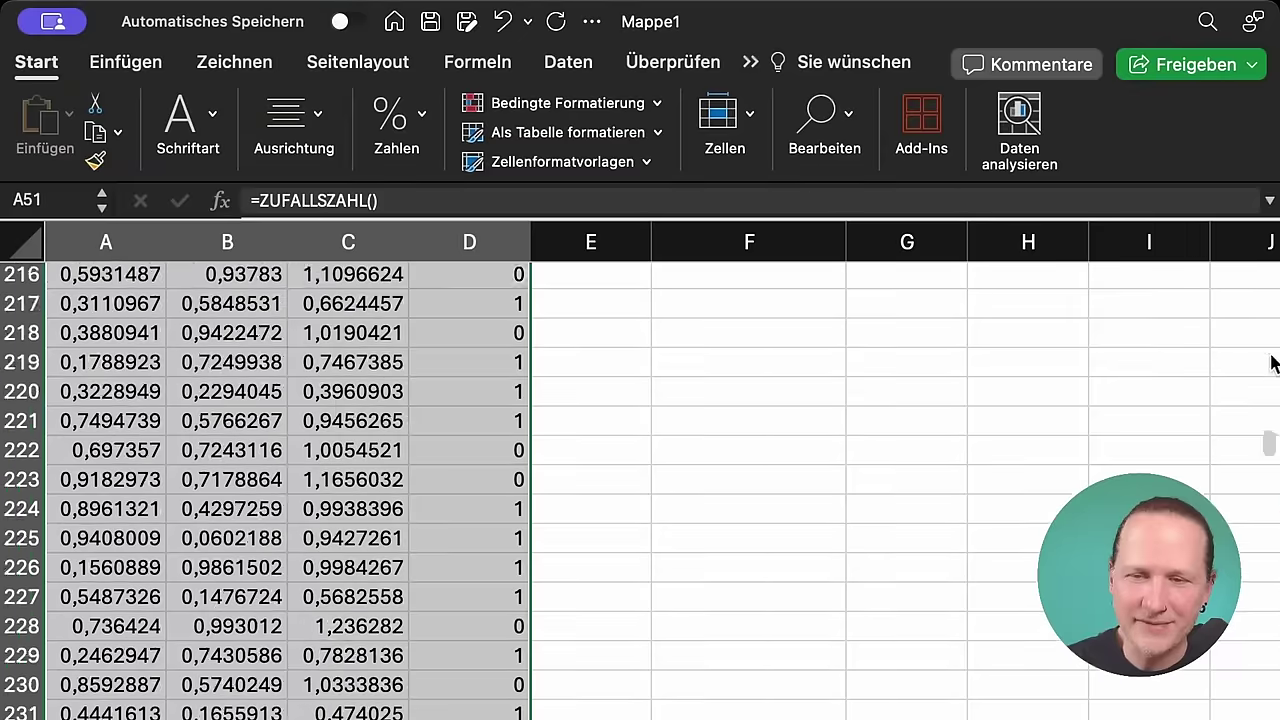
{"action": "scroll", "coordinate": [1273, 363], "scroll_direction": "up", "scroll_amount": 20}
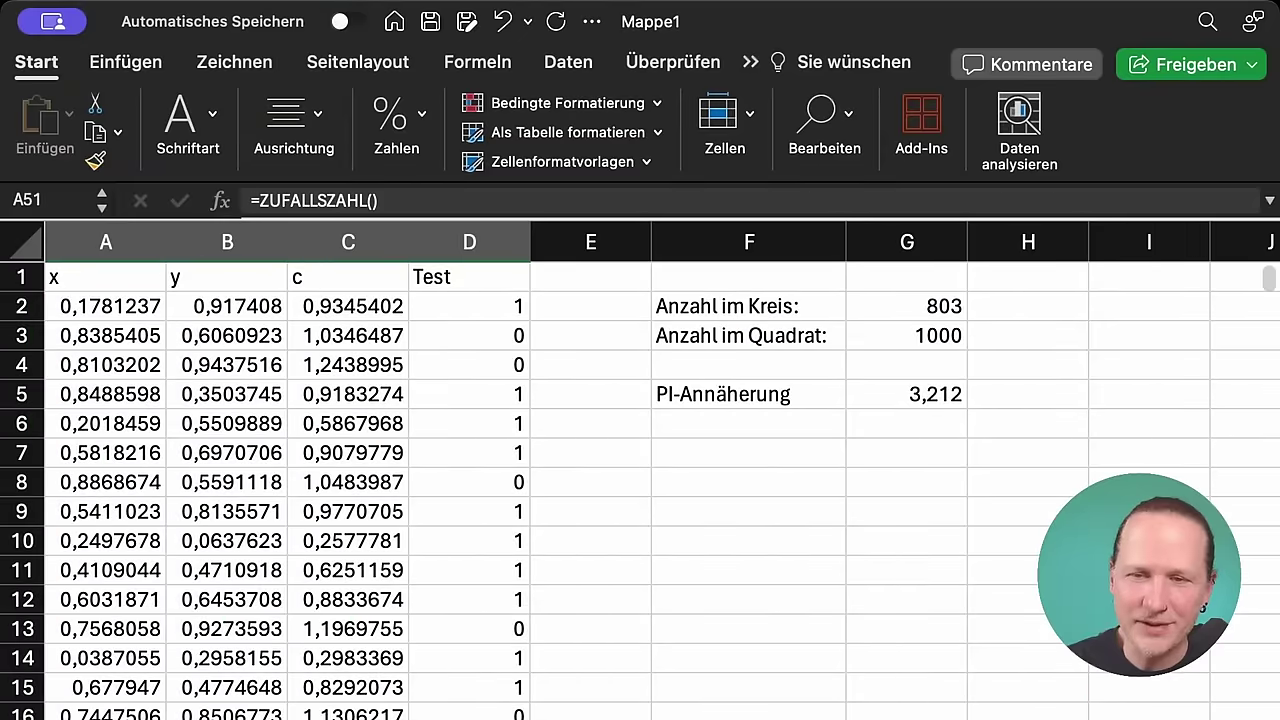
- Recalculate the sheet repeatedly and examine how the pi approximation in G5 varies with 1000 points
{"action": "left_click", "coordinate": [956, 396]}
{"action": "left_click", "coordinate": [948, 339]}
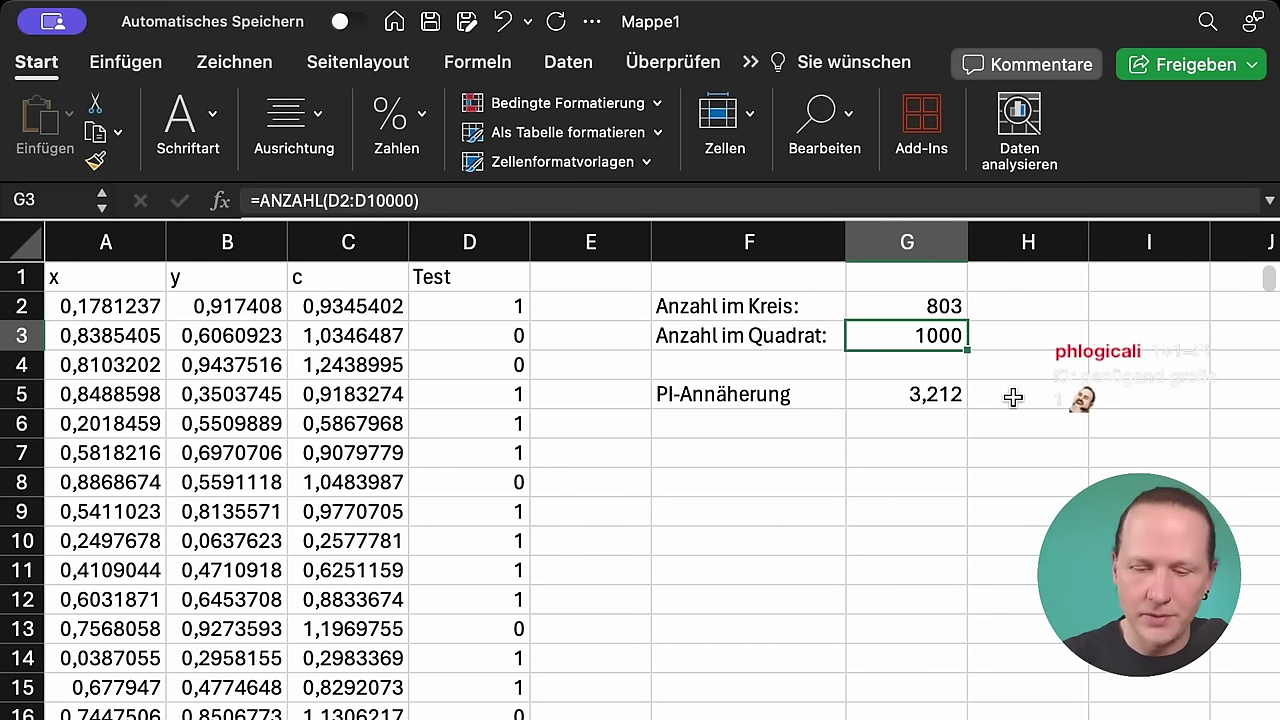
{"action": "key", "text": "F9"}
{"action": "key", "text": "F9"}
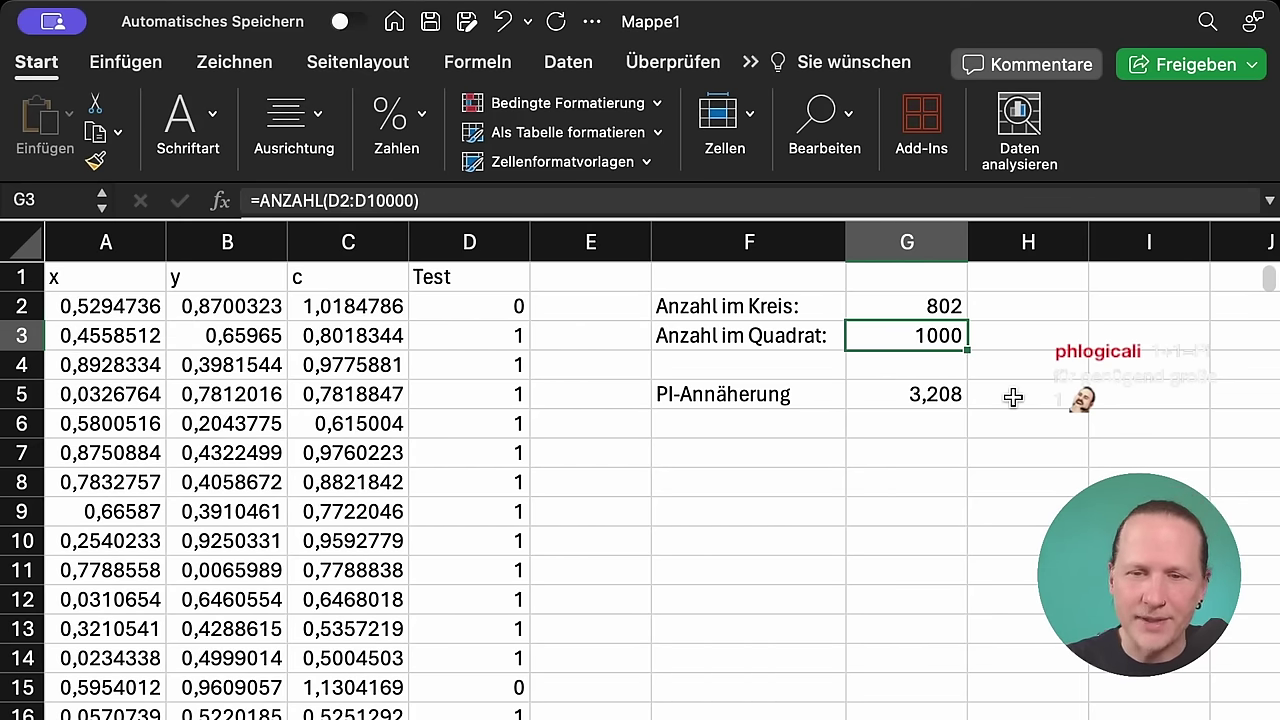
{"action": "key", "text": "F9"}
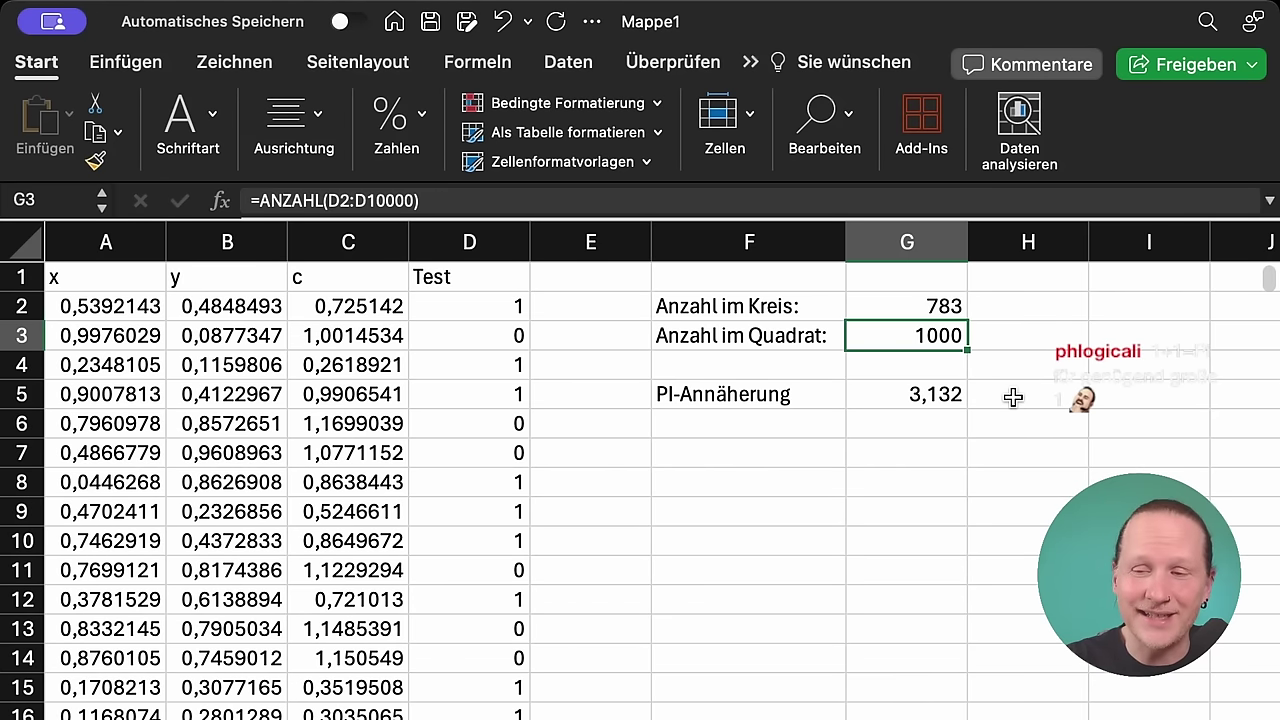
{"action": "key", "text": "F9"}
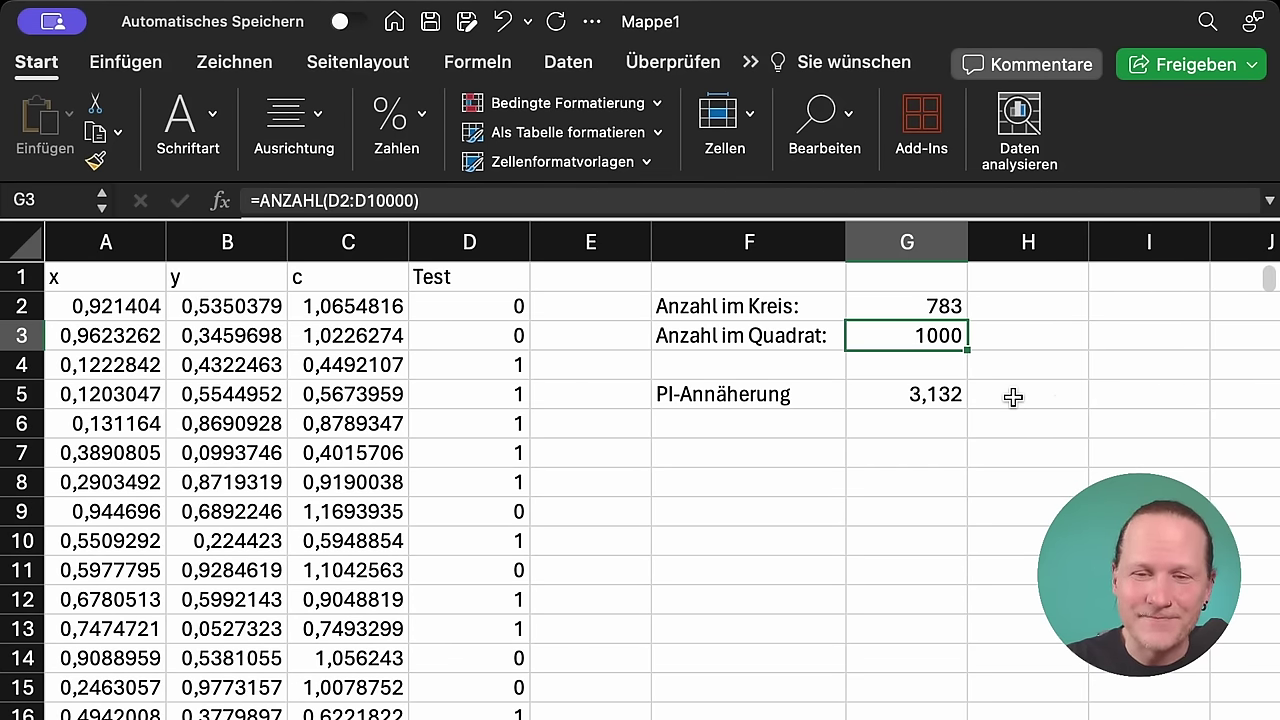
{"action": "key", "text": "F9"}
{"action": "key", "text": "F9"}
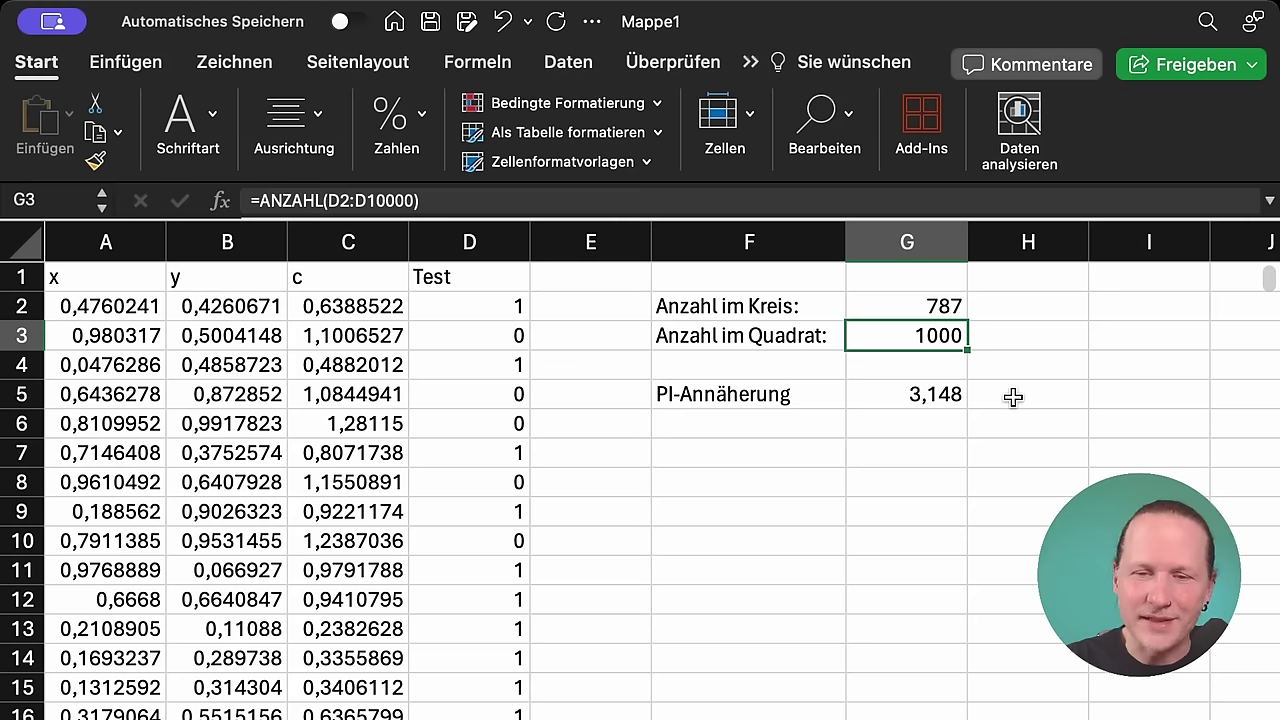
{"action": "key", "text": "F9"}
{"action": "key", "text": "F9"}
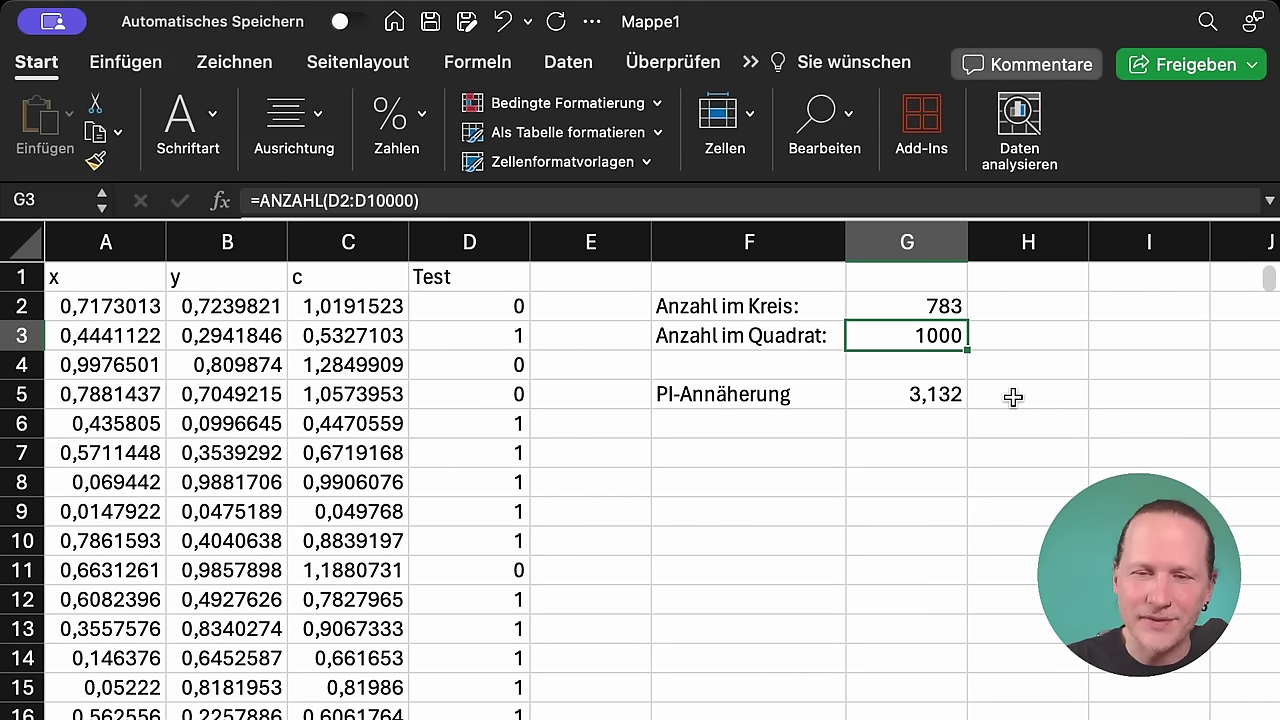
{"action": "key", "text": "F9"}
{"action": "key", "text": "F9"}
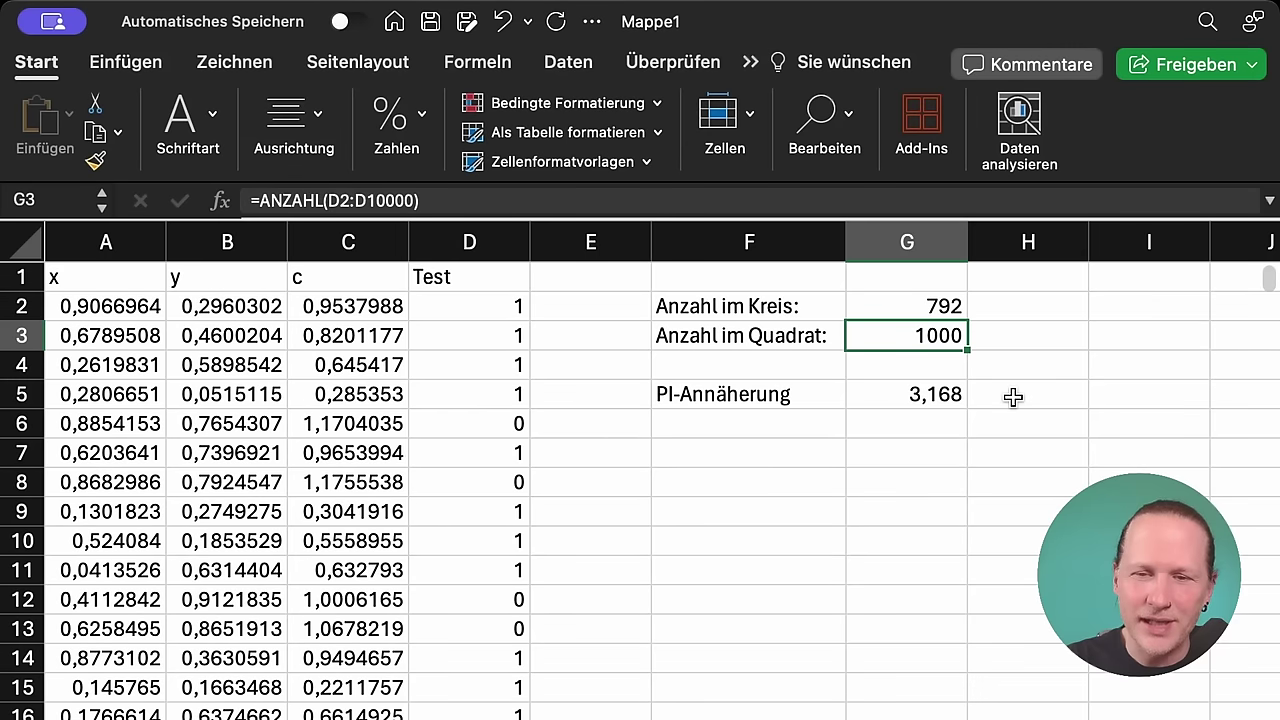
{"action": "key", "text": "F9"}
{"action": "key", "text": "F9"}
{"action": "key", "text": "F9"}
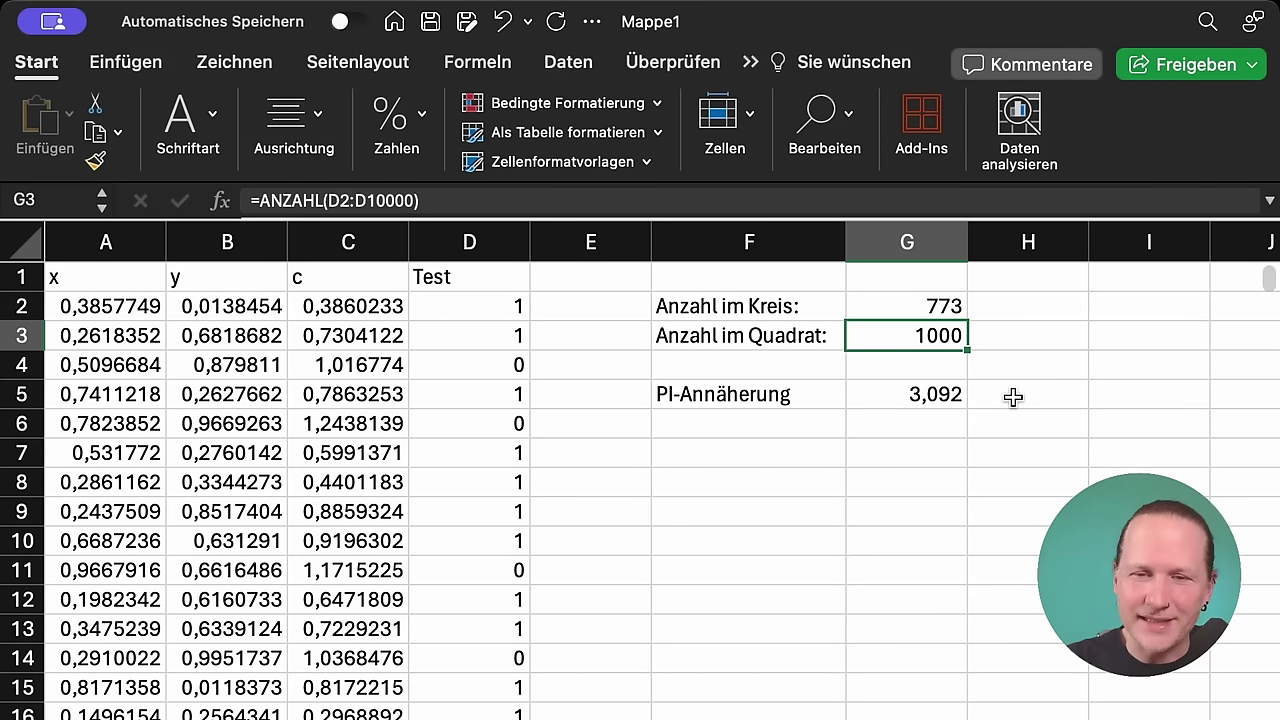
- Recalculate the sheet a few more times with 1000 random points and compare the pi approximations in G5
{"action": "key", "text": "F9"}
{"action": "key", "text": "F9"}
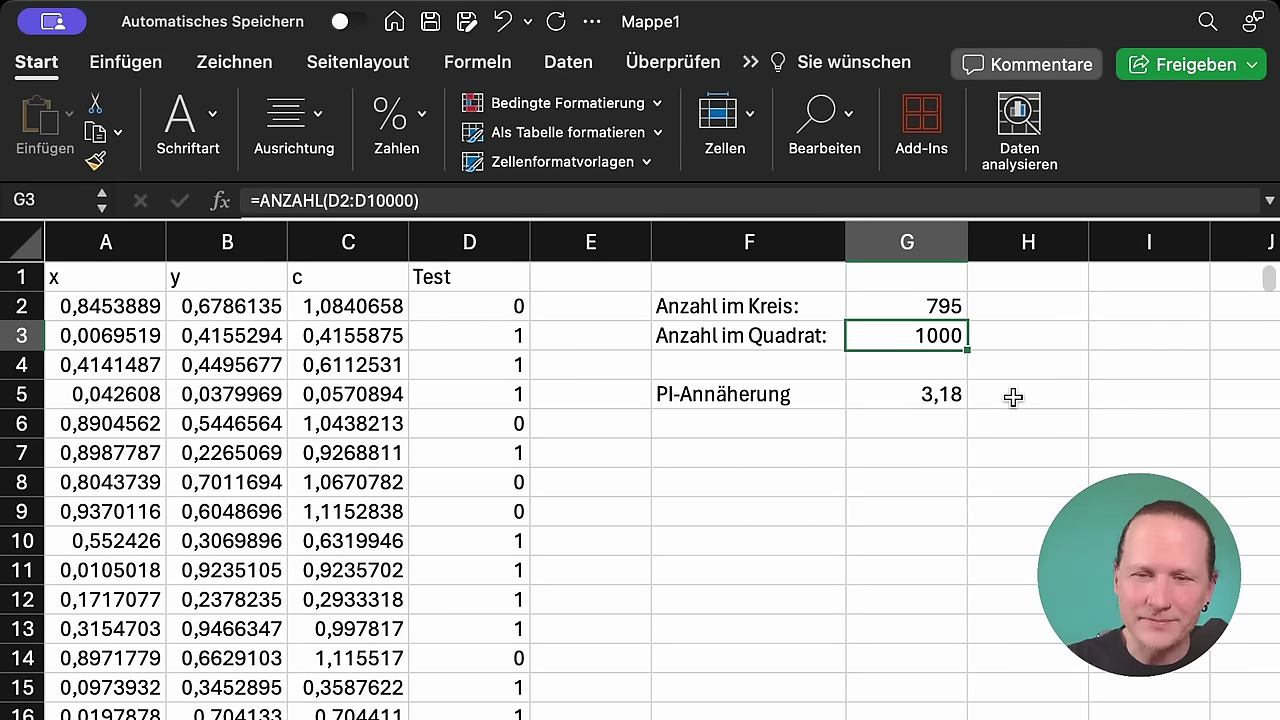
{"action": "key", "text": "F9"}
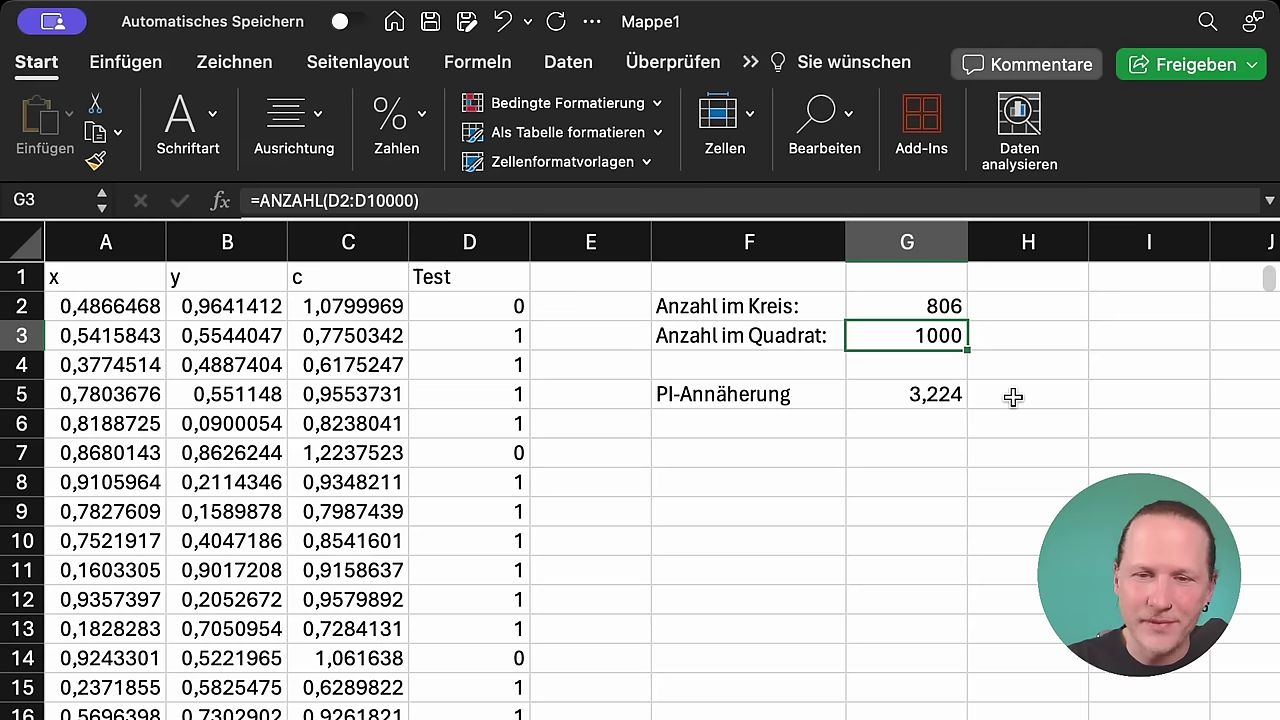
{"action": "key", "text": "F9"}
{"action": "key", "text": "F9"}
{"action": "key", "text": "F9"}
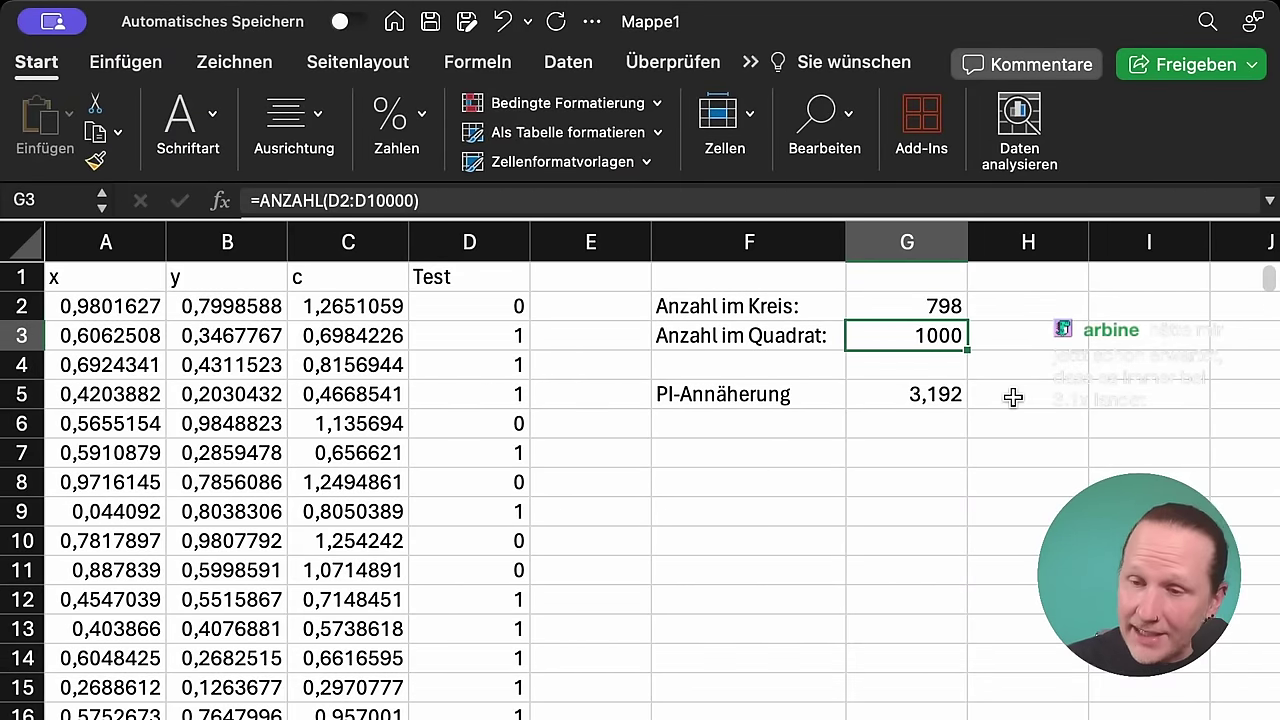
- Extend the formulas in A1001:D1001 down through row 2547 so that the sheet holds 2546 random points
{"action": "scroll", "coordinate": [394, 609], "scroll_direction": "down", "scroll_amount": 15}
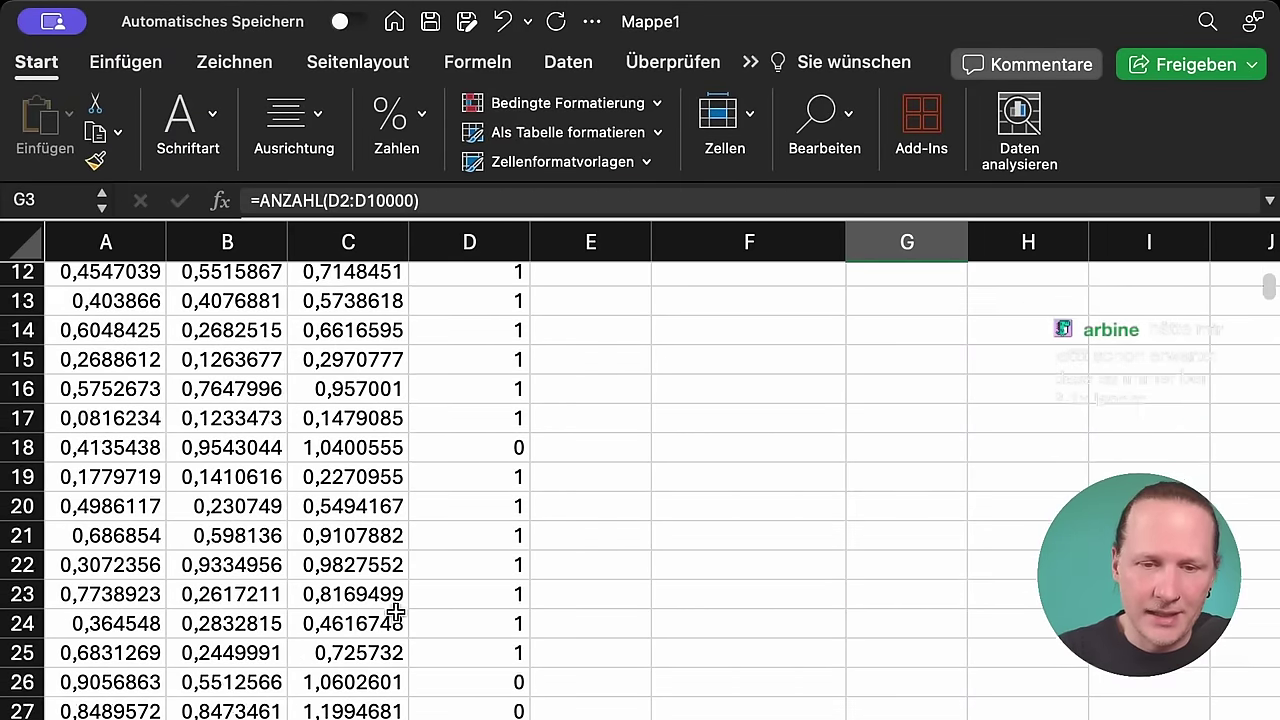
{"action": "scroll", "coordinate": [396, 613], "scroll_direction": "down", "scroll_amount": 20}
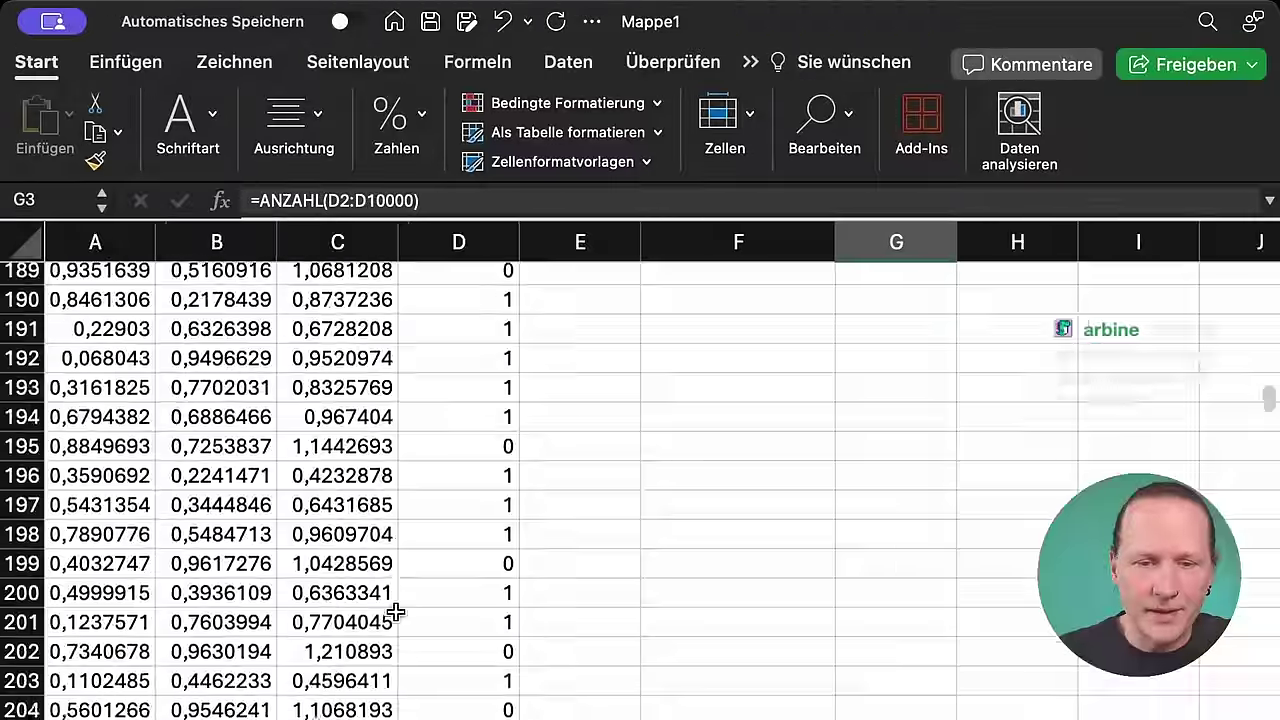
{"action": "scroll", "coordinate": [396, 613], "scroll_direction": "down", "scroll_amount": 20}
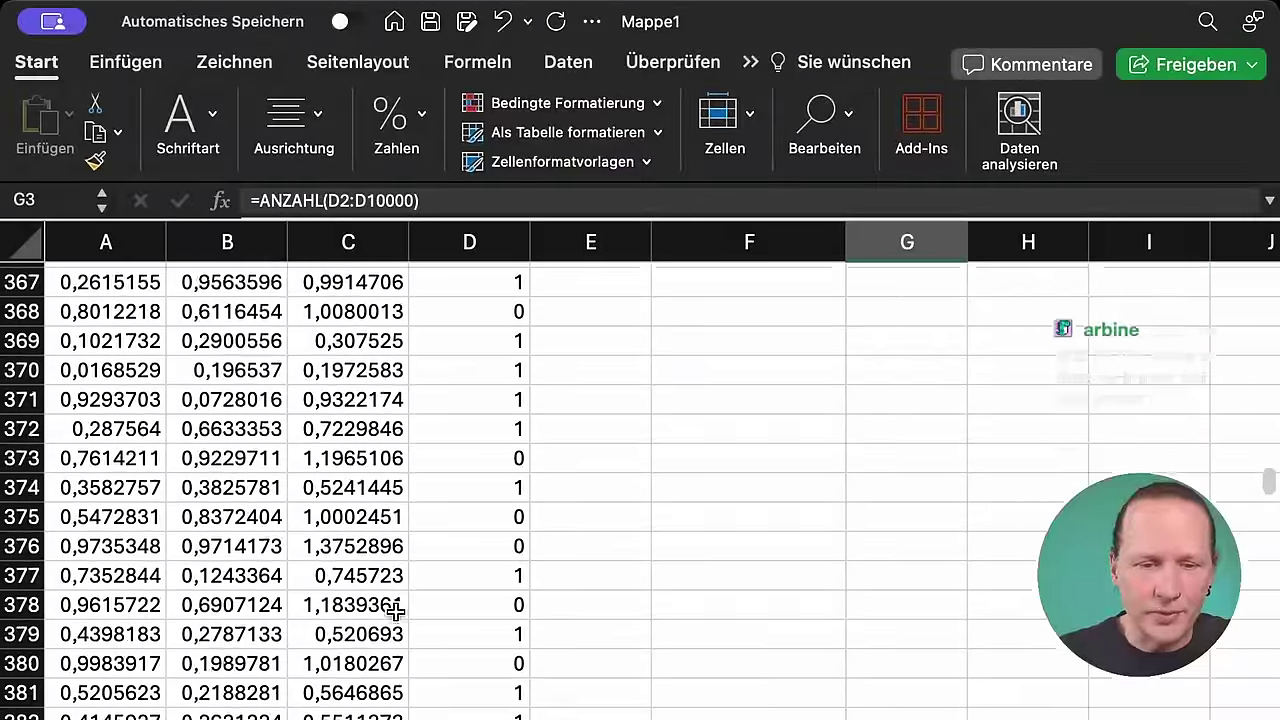
{"action": "scroll", "coordinate": [396, 612], "scroll_direction": "down", "scroll_amount": 20}
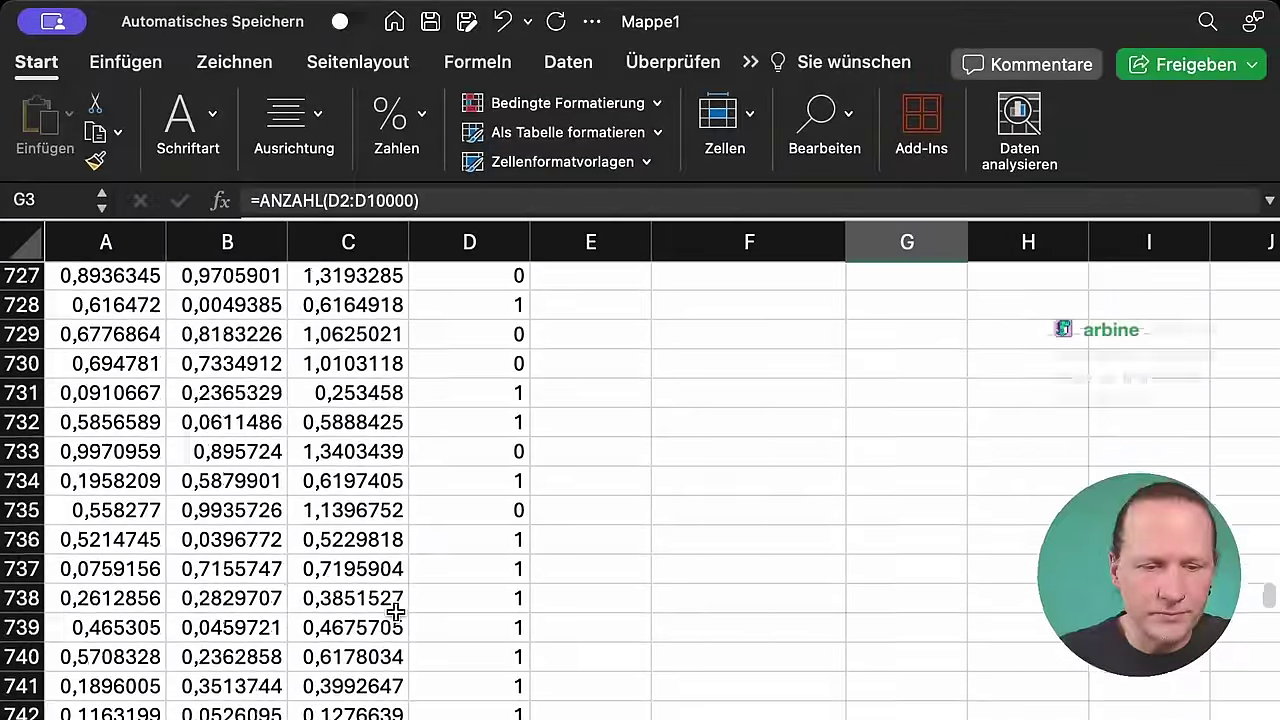
{"action": "scroll", "coordinate": [396, 612], "scroll_direction": "down", "scroll_amount": 20}
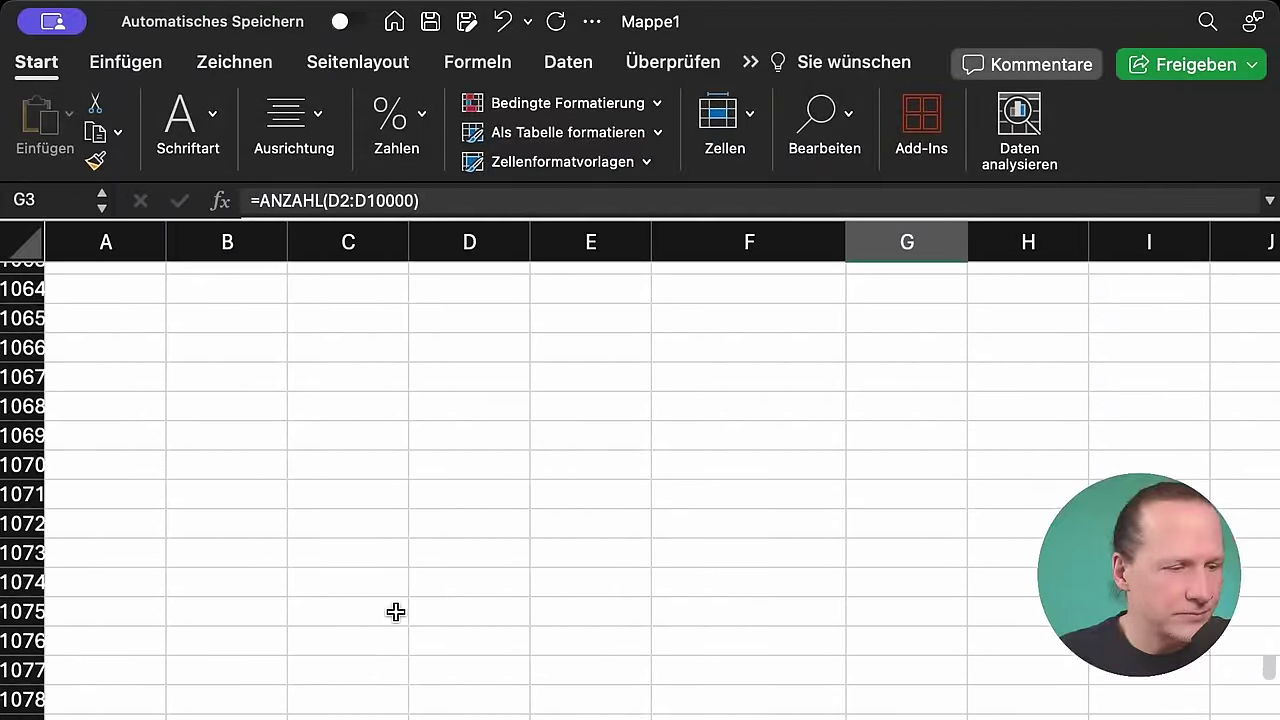
{"action": "scroll", "coordinate": [396, 612], "scroll_direction": "up", "scroll_amount": 18}
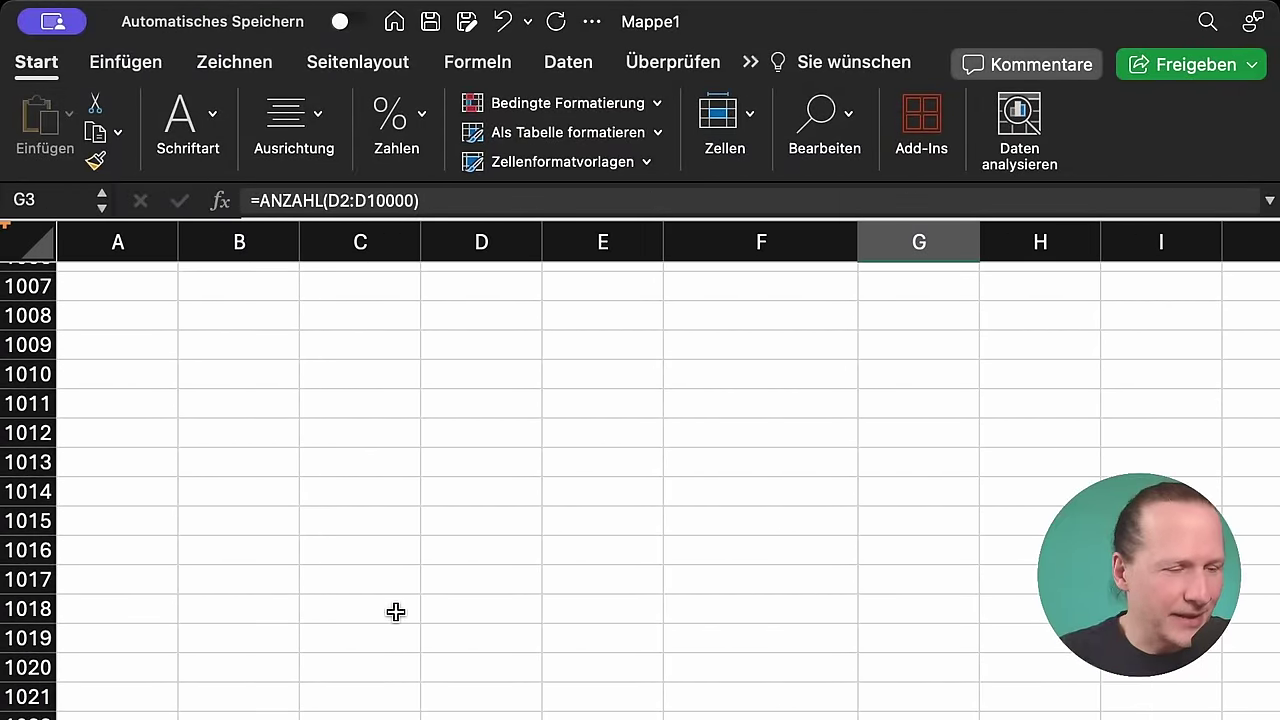
{"action": "scroll", "coordinate": [396, 612], "scroll_direction": "up", "scroll_amount": 2}
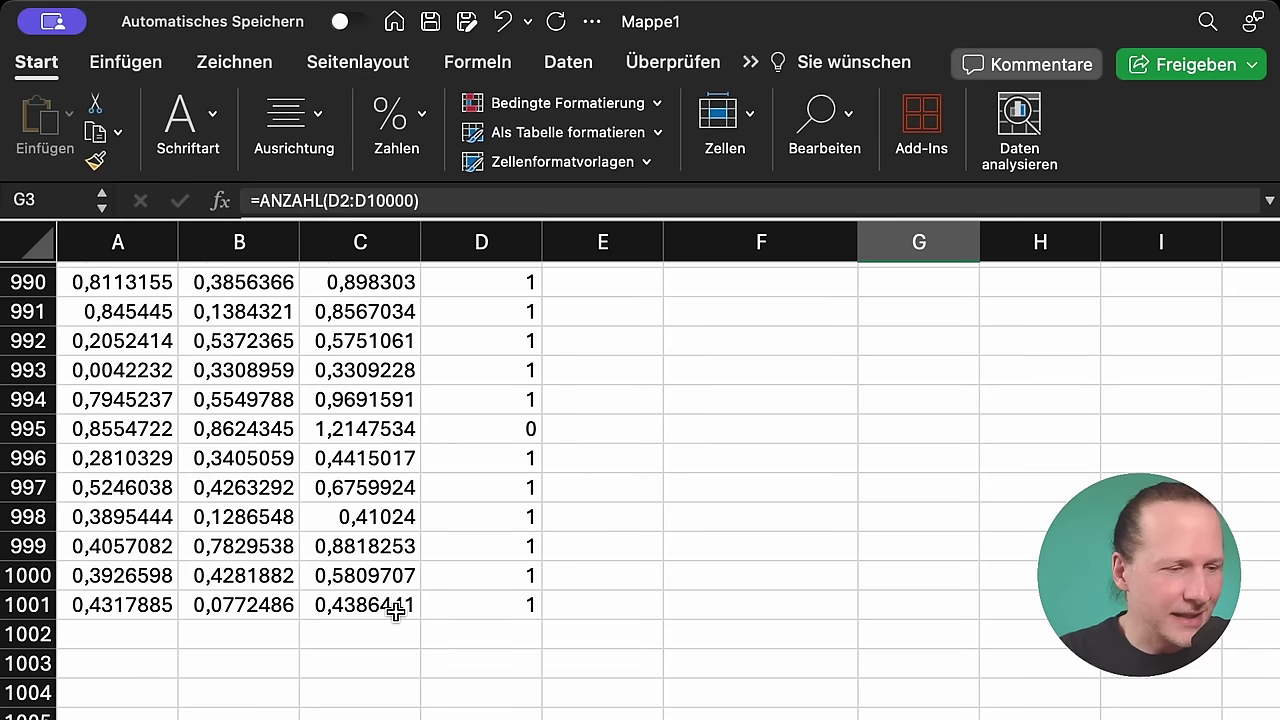
{"action": "left_click", "coordinate": [130, 606]}
{"action": "left_click", "coordinate": [490, 601], "text": "shift"}
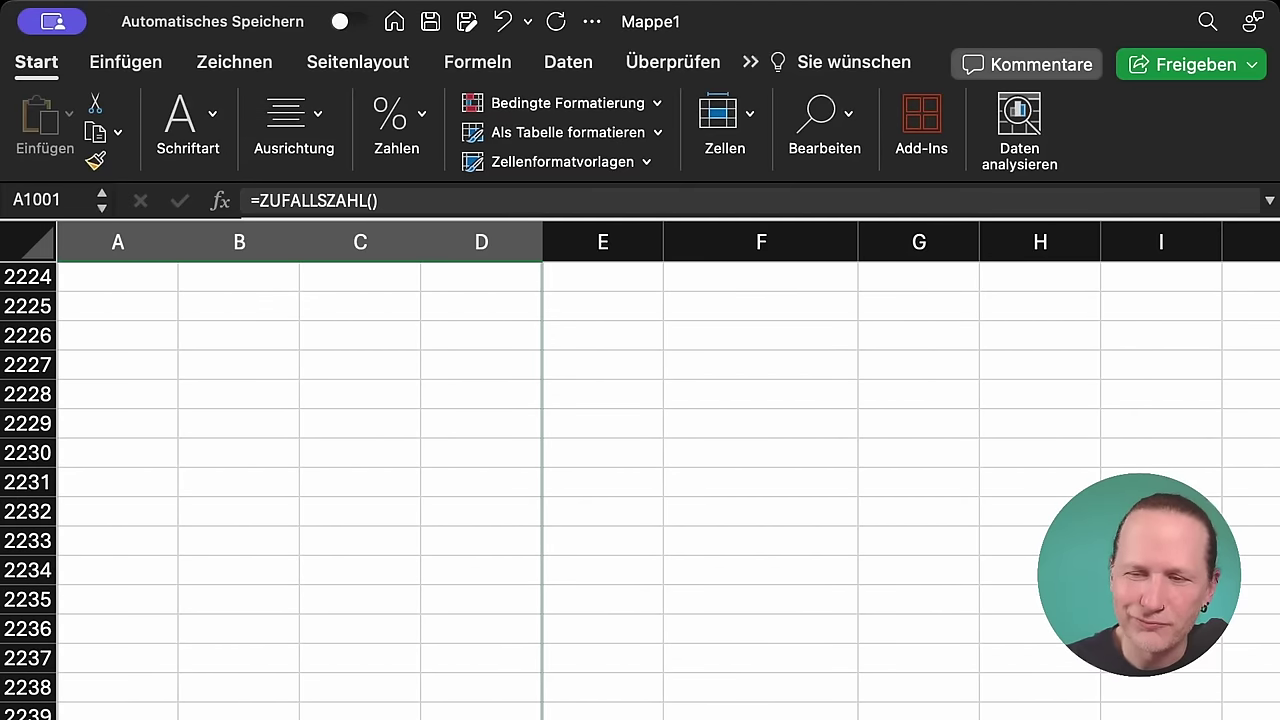
{"action": "scroll", "coordinate": [640, 490], "scroll_direction": "down", "scroll_amount": 15}
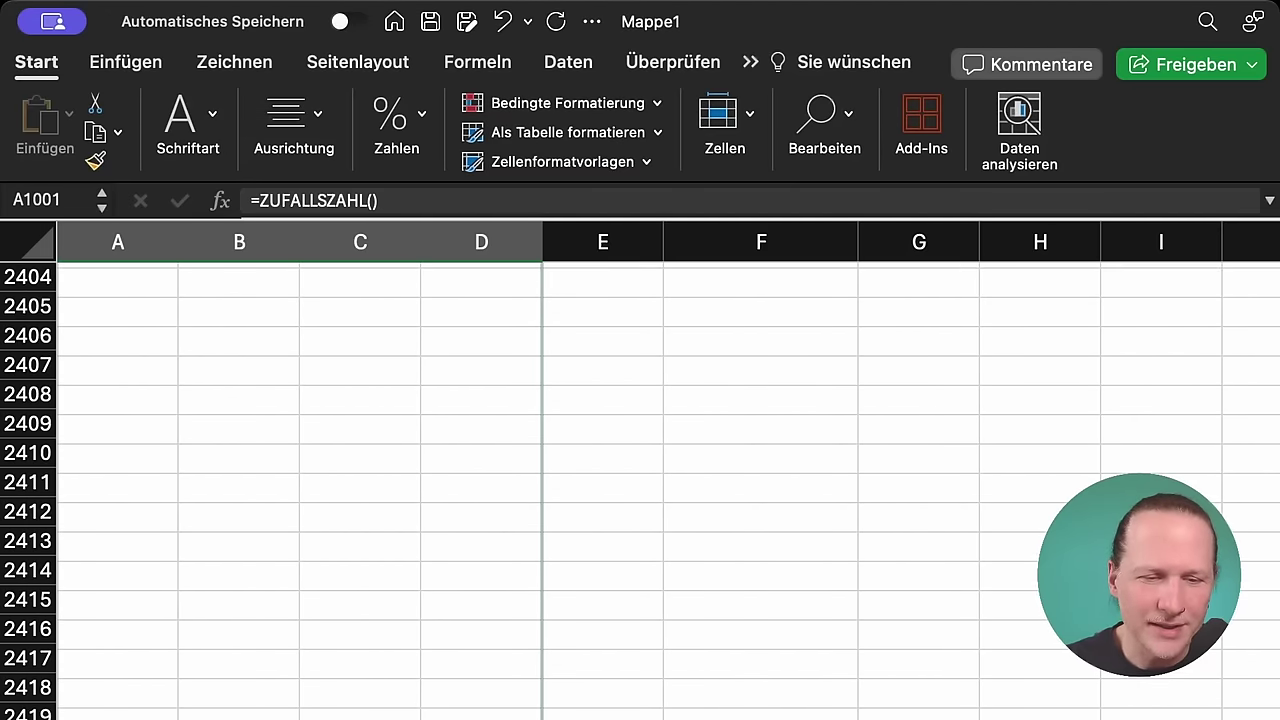
{"action": "scroll", "coordinate": [671, 709], "scroll_direction": "down", "scroll_amount": 5}
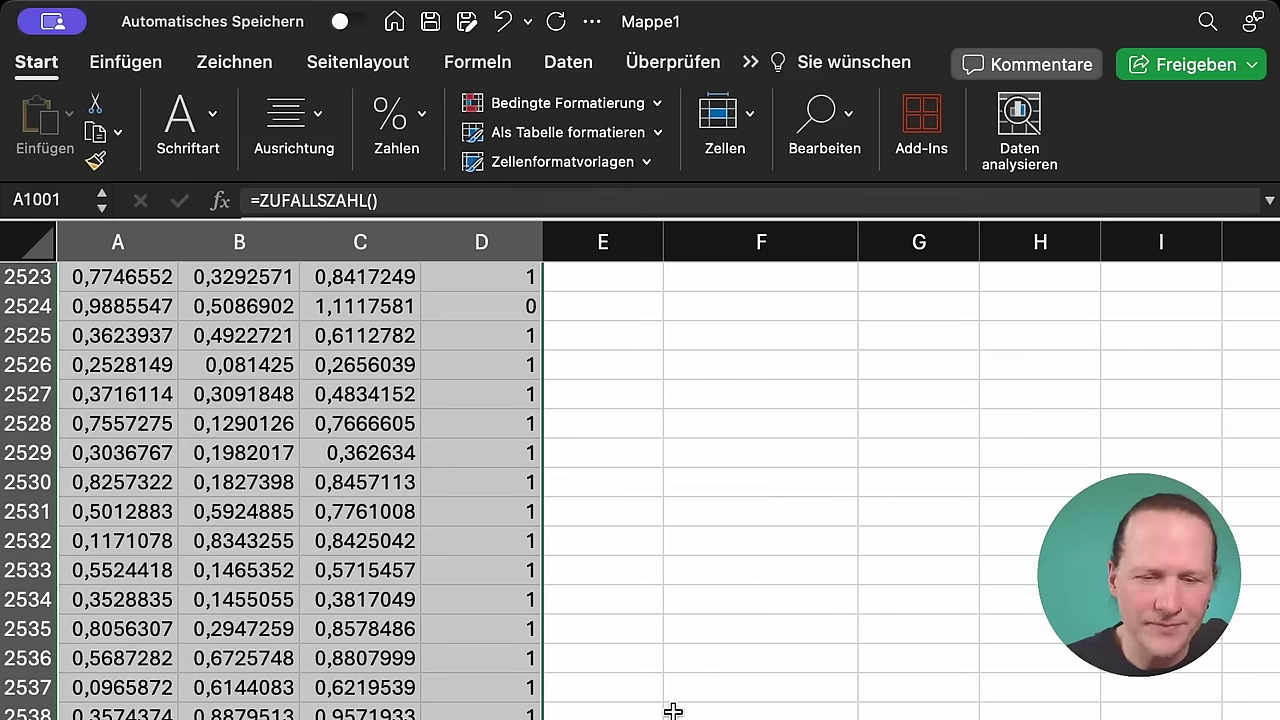
{"action": "left_click", "coordinate": [877, 689]}
- Recalculate the sheet repeatedly with 2546 random points and examine how much the pi approximation in G5 fluctuates
{"action": "scroll", "coordinate": [640, 490], "scroll_direction": "up", "scroll_amount": 4}
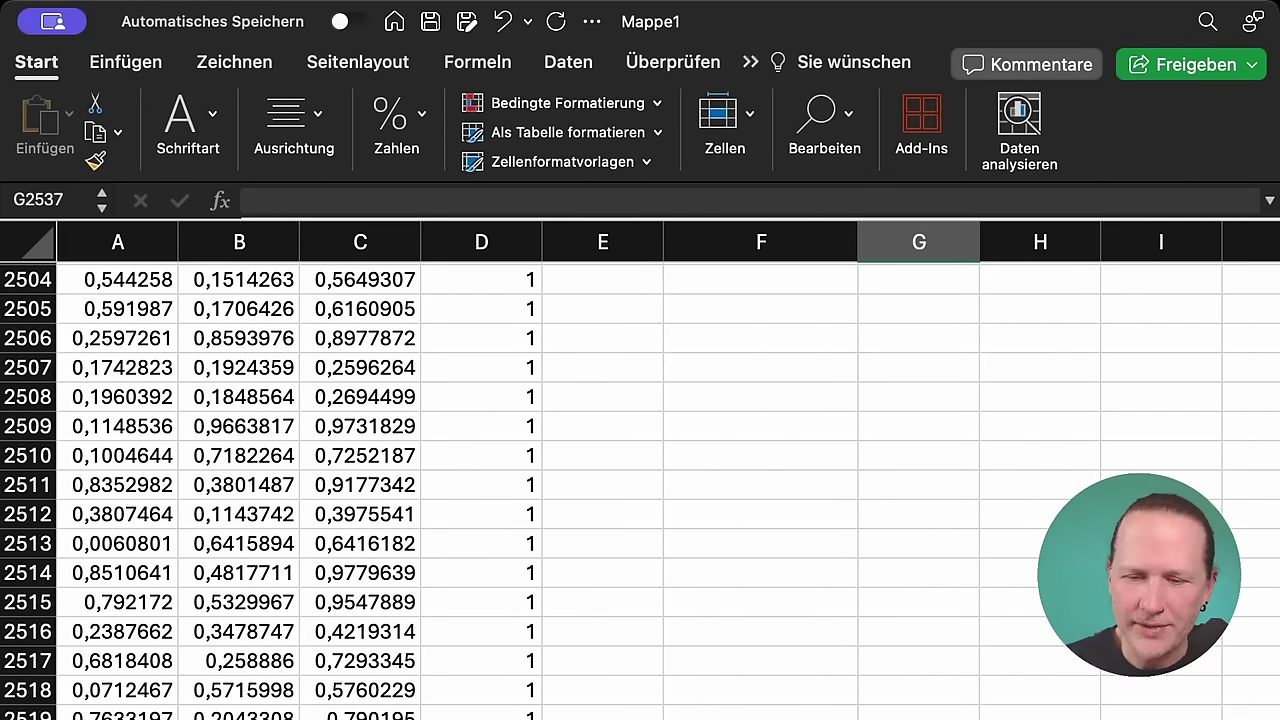
{"action": "scroll", "coordinate": [1102, 356], "scroll_direction": "up", "scroll_amount": 20}
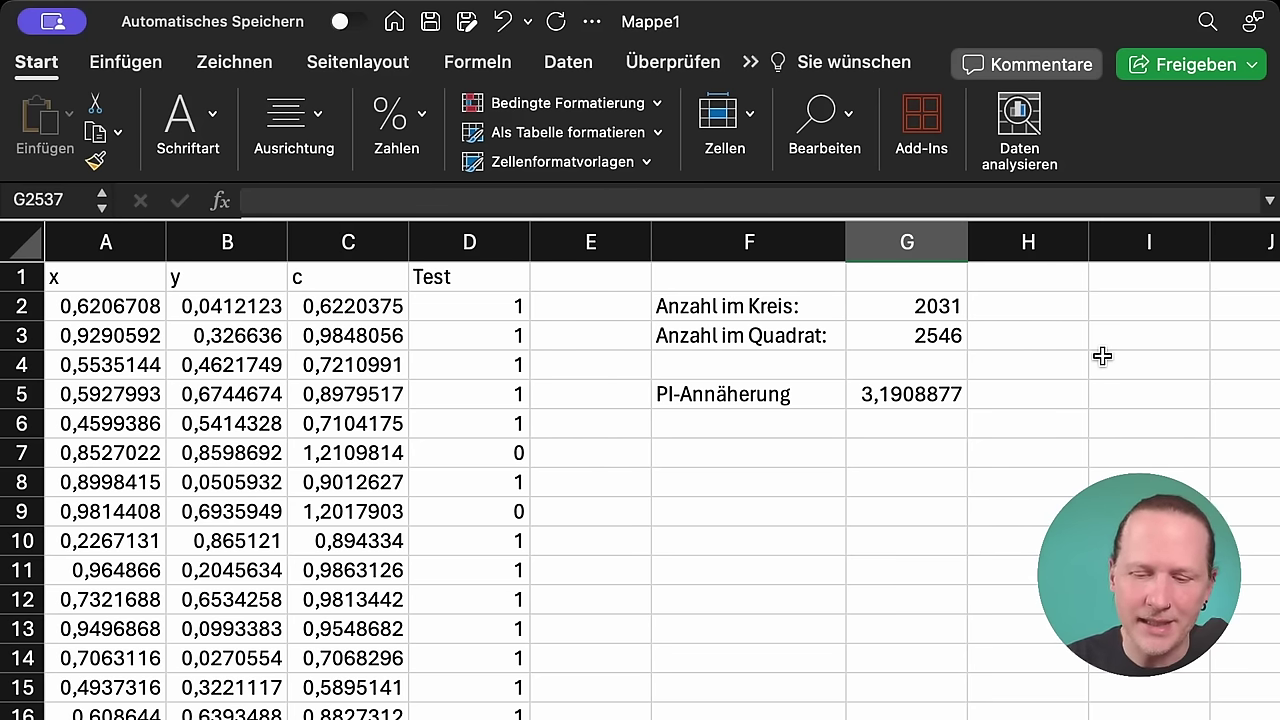
{"action": "key", "text": "F9"}
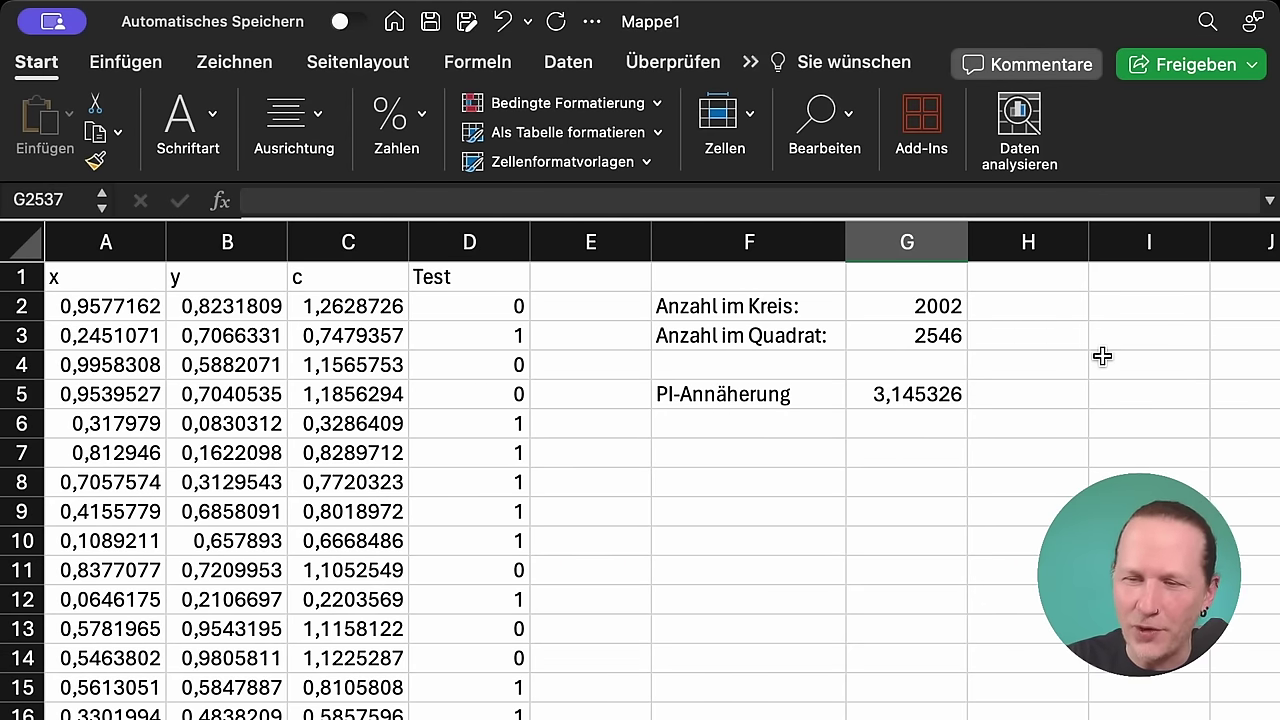
{"action": "key", "text": "F9"}
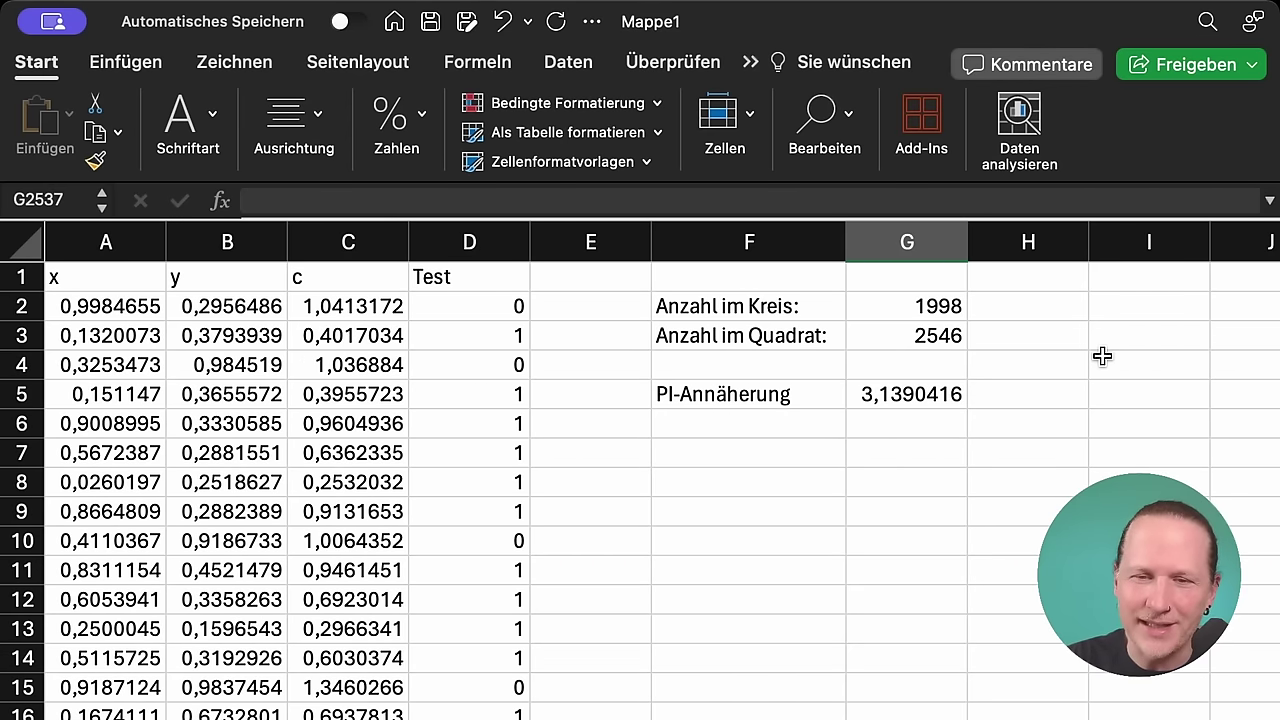
{"action": "key", "text": "F9"}
{"action": "key", "text": "F9"}
{"action": "key", "text": "F9"}
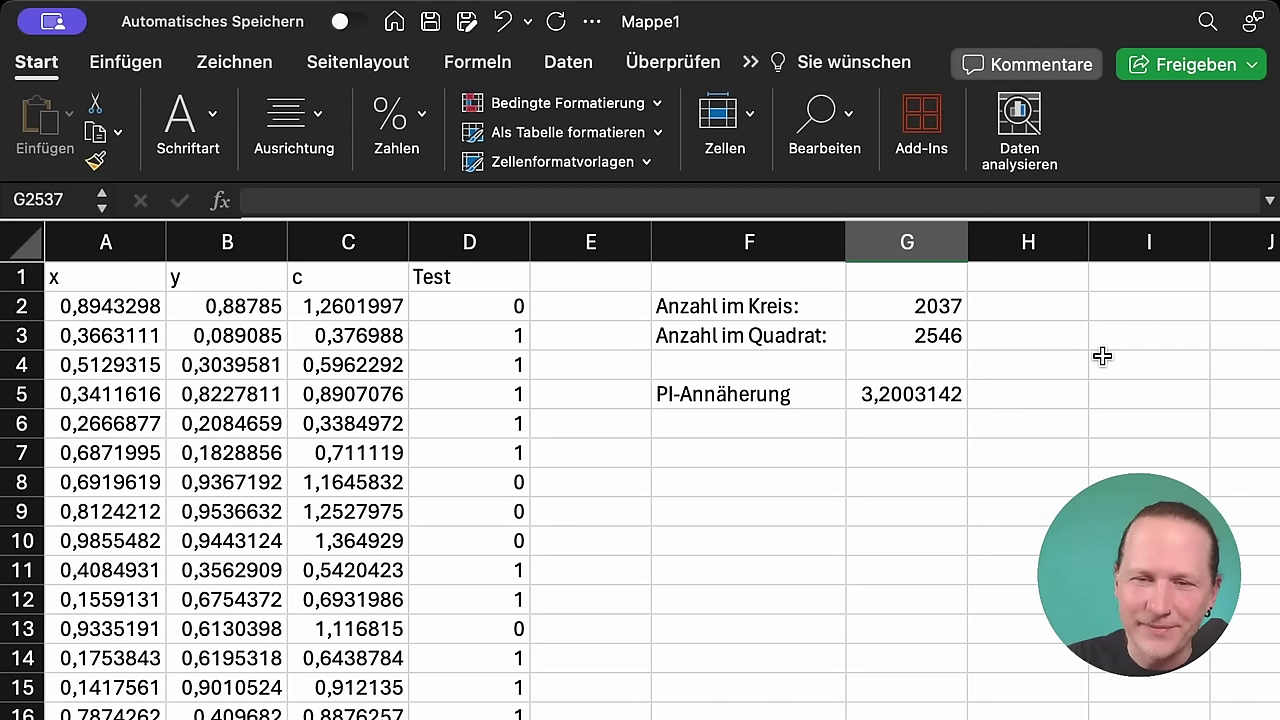
{"action": "key", "text": "F9"}
{"action": "key", "text": "F9"}
{"action": "key", "text": "F9"}
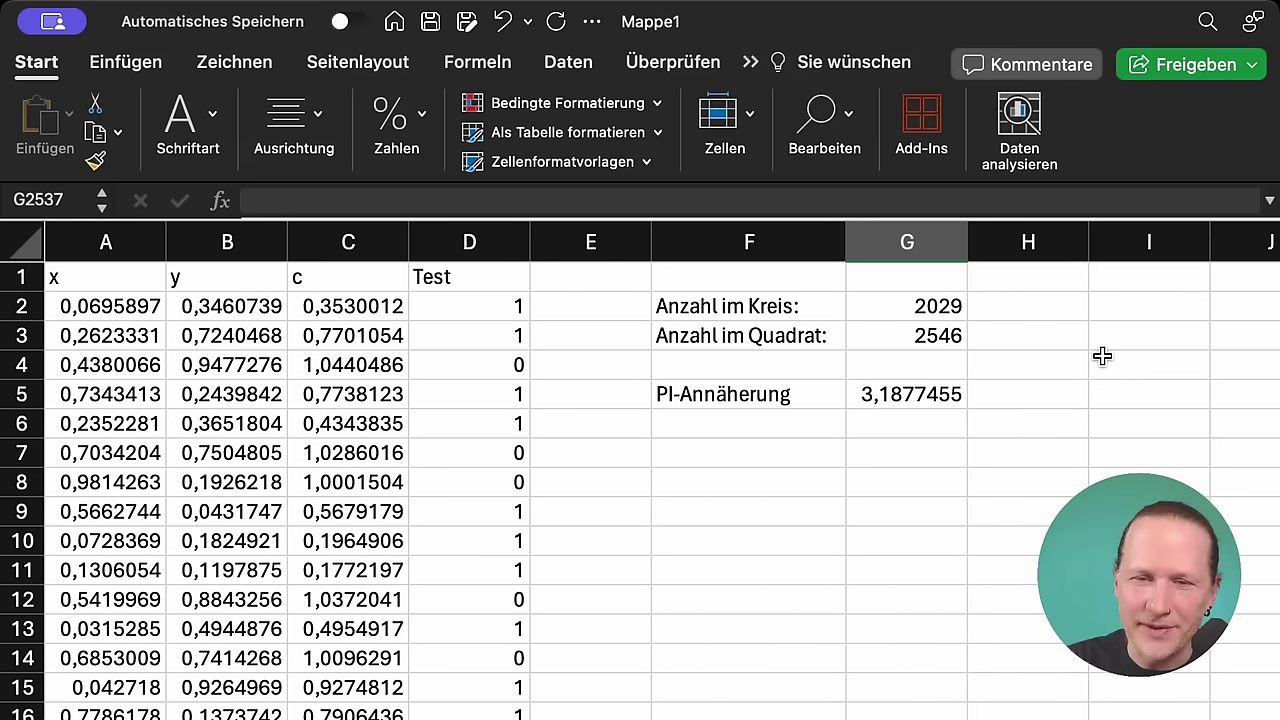
{"action": "key", "text": "F9"}
{"action": "key", "text": "F9"}
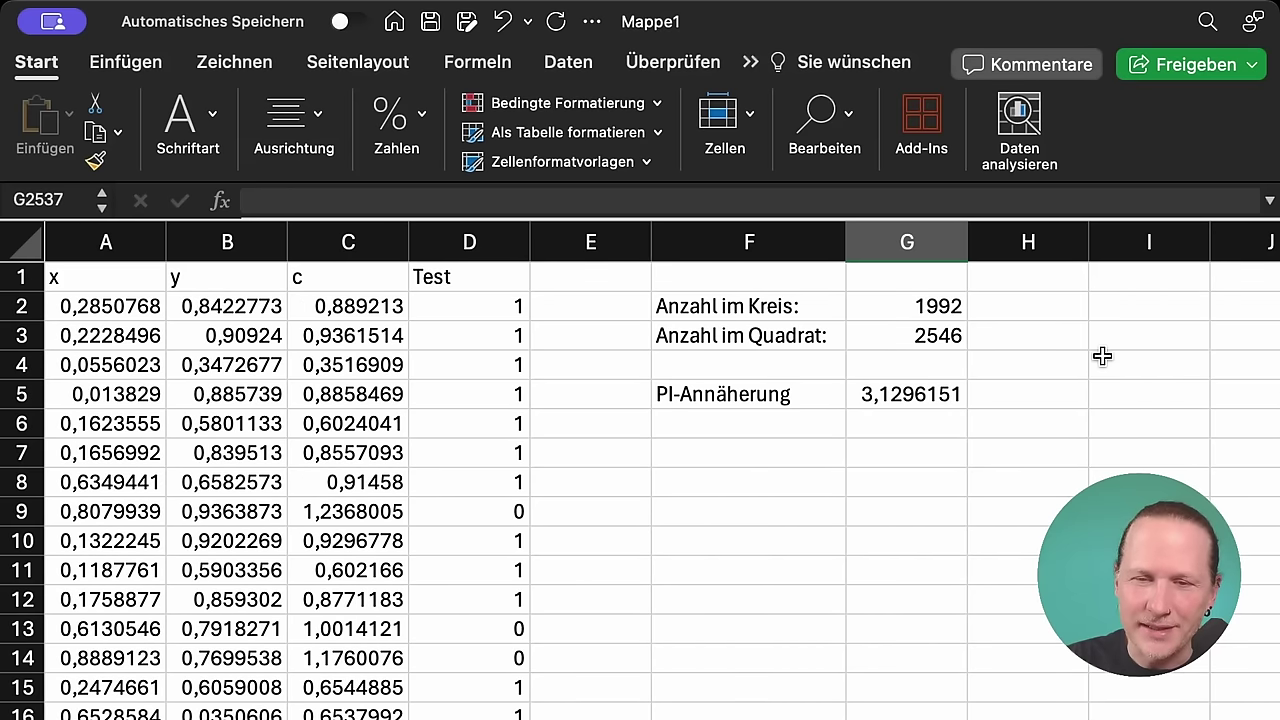
{"action": "key", "text": "F9"}
{"action": "key", "text": "F9"}
{"action": "key", "text": "F9"}
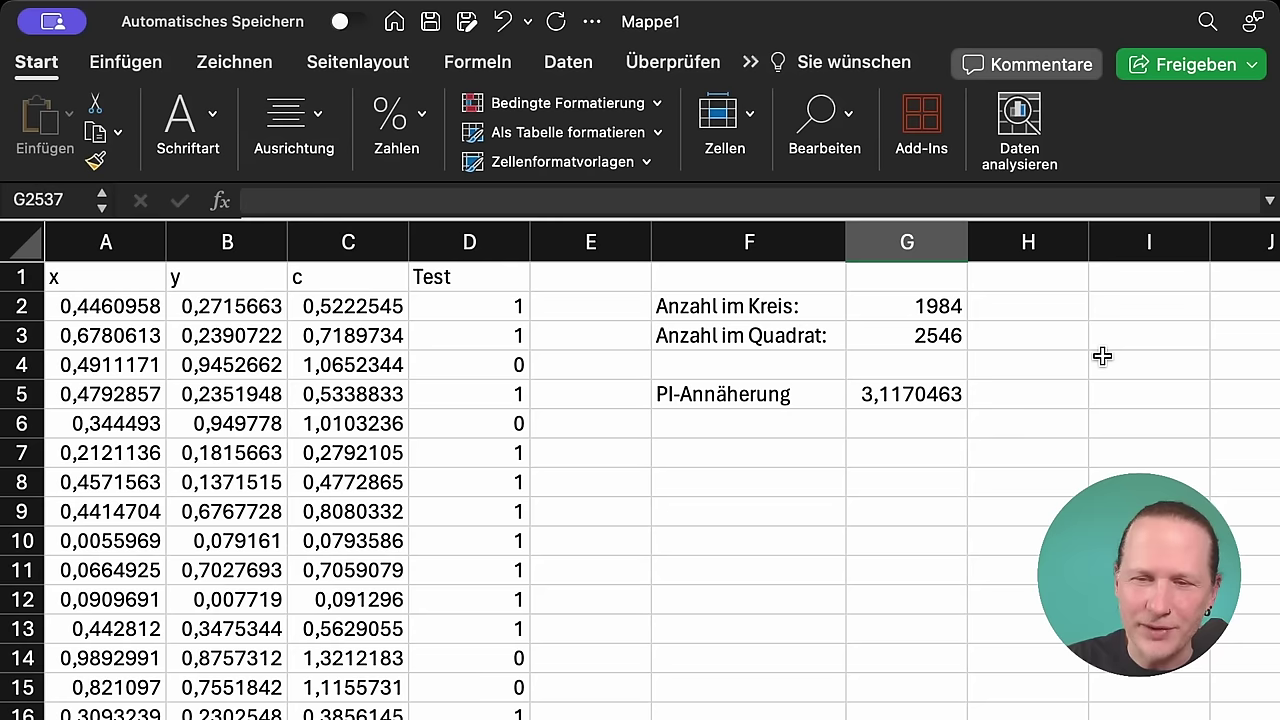
{"action": "key", "text": "F9"}
{"action": "key", "text": "F9"}
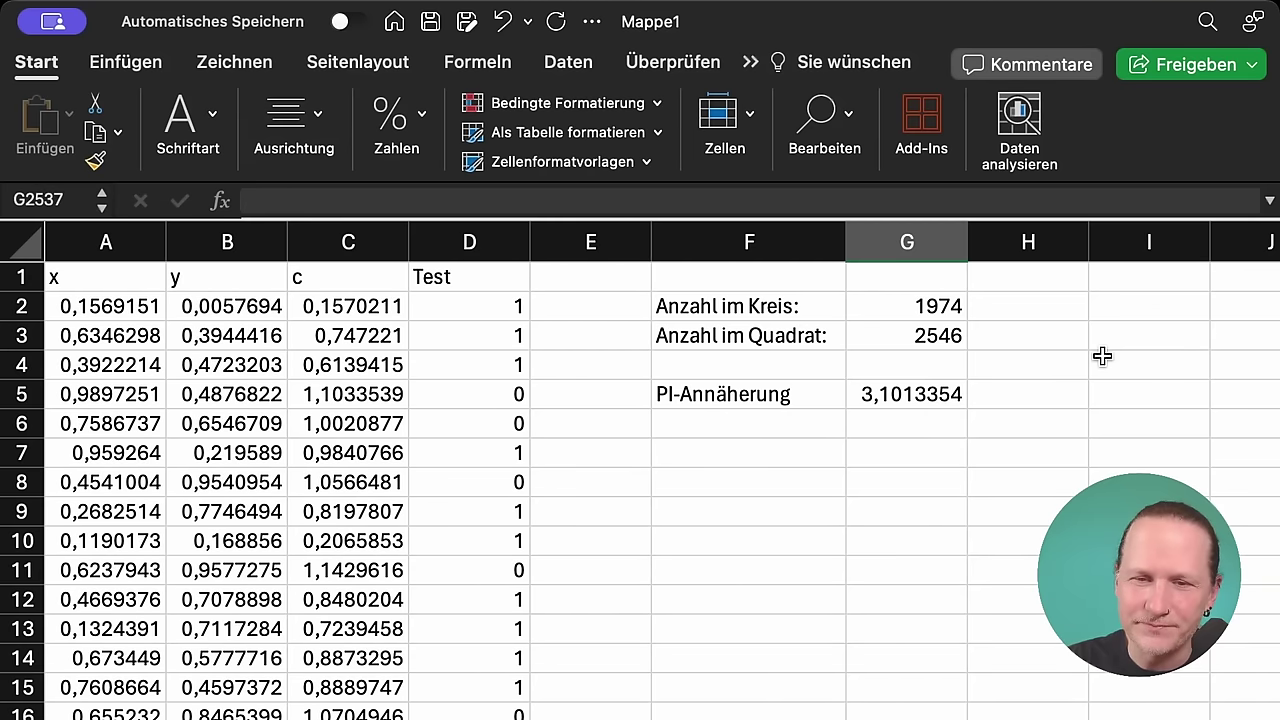
{"action": "key", "text": "F9"}
{"action": "key", "text": "F9"}
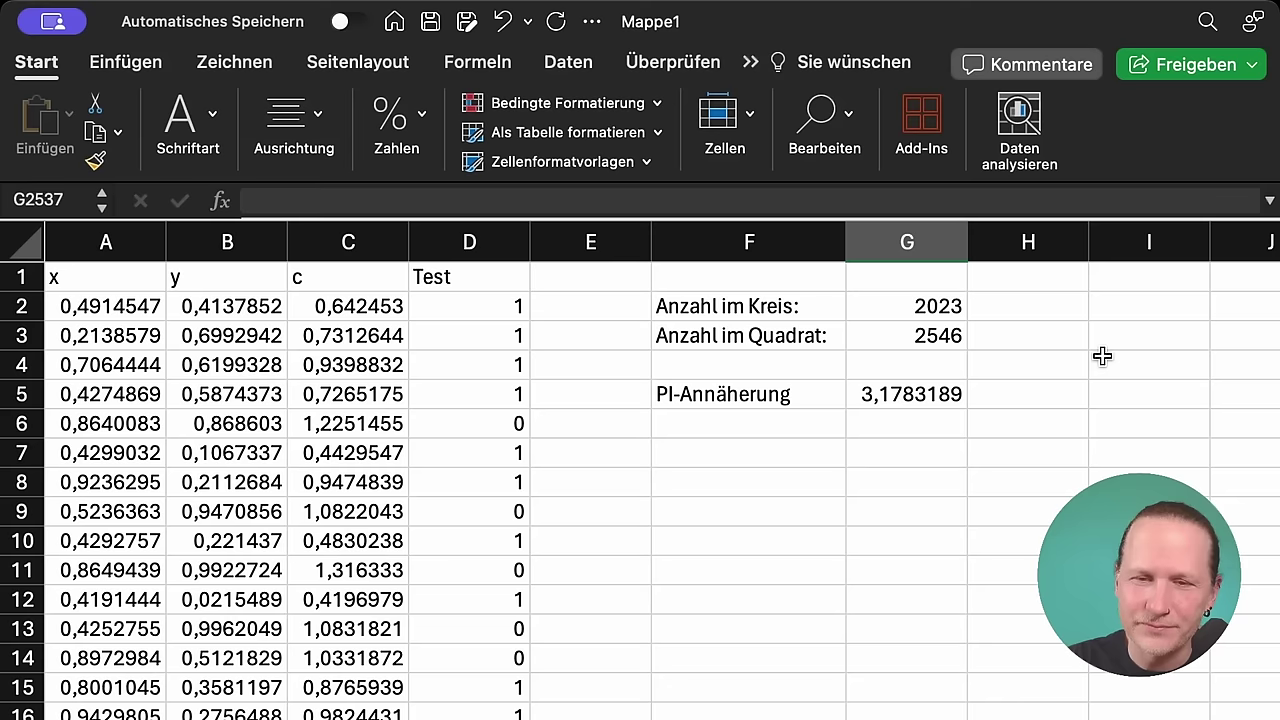
{"action": "key", "text": "F9"}
{"action": "key", "text": "F9"}
{"action": "key", "text": "F9"}
{"action": "key", "text": "F9"}
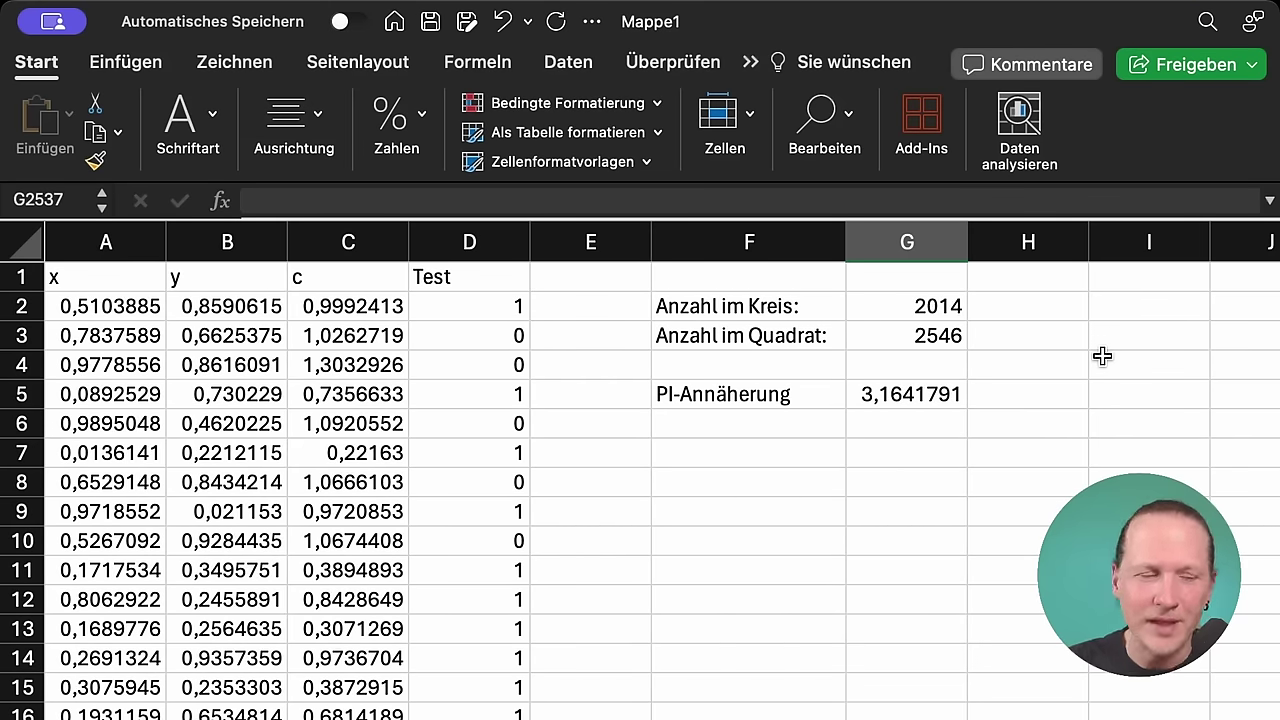